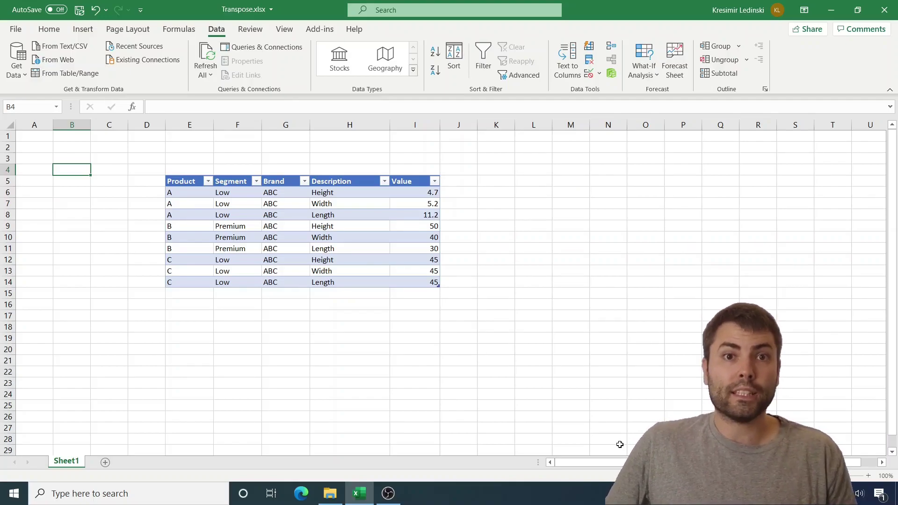
# Step: Load the product table into the Power Query Editor and show the list of queries
pyautogui.click(224, 212)
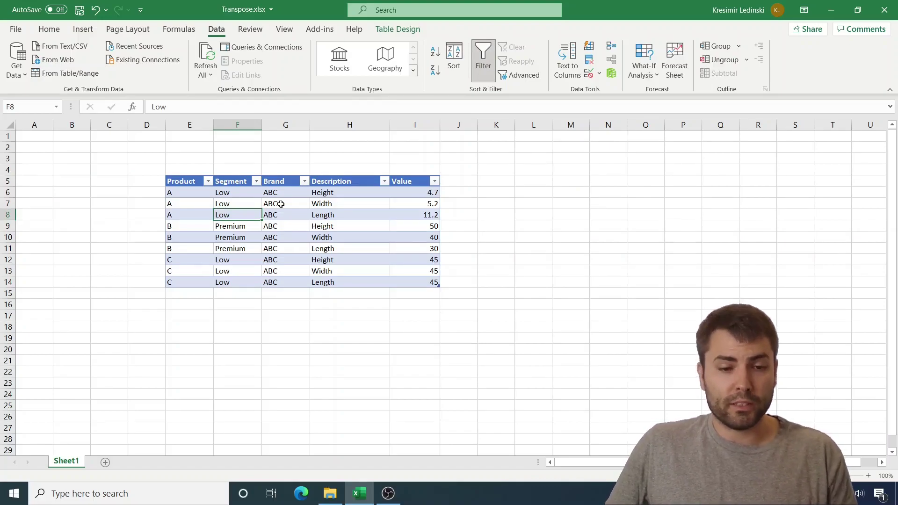
pyautogui.click(341, 179)
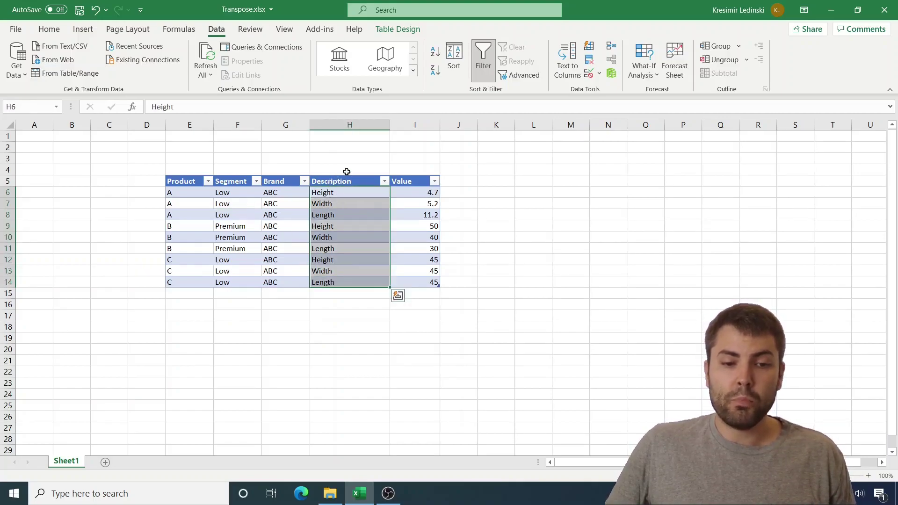
pyautogui.click(409, 178)
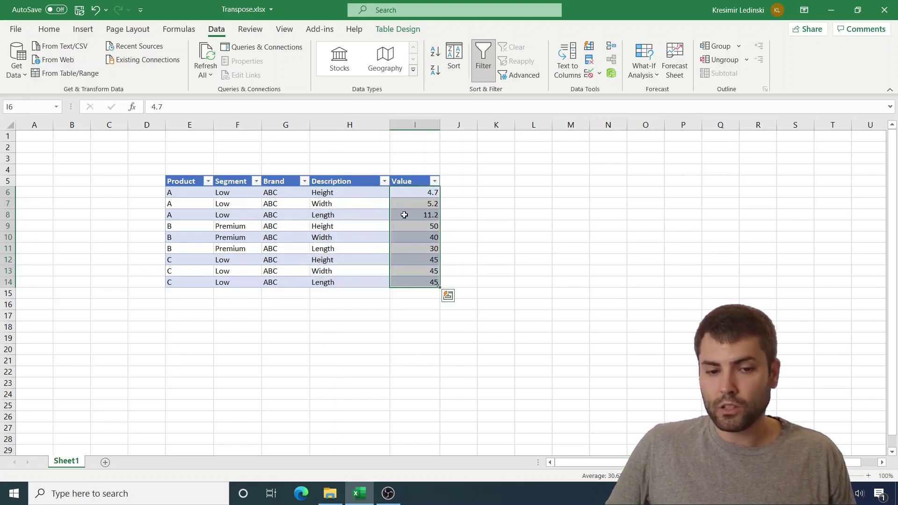
pyautogui.click(368, 216)
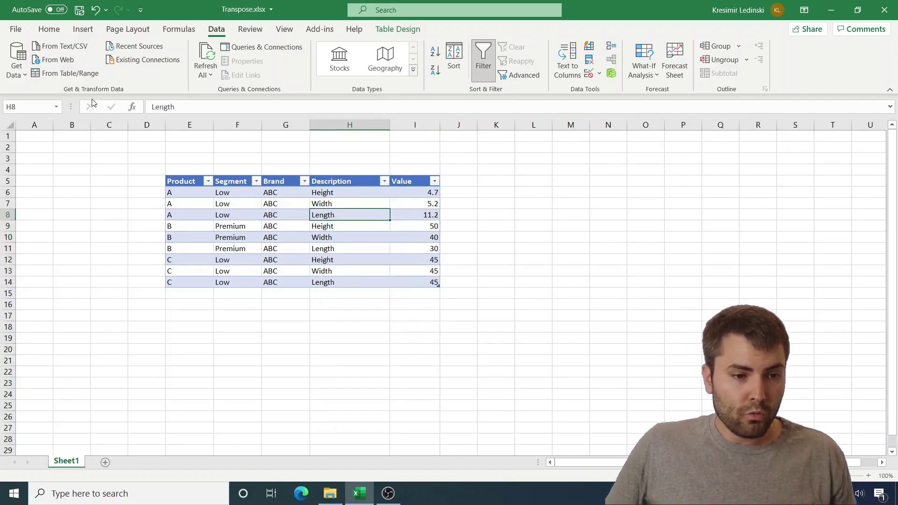
pyautogui.click(71, 74)
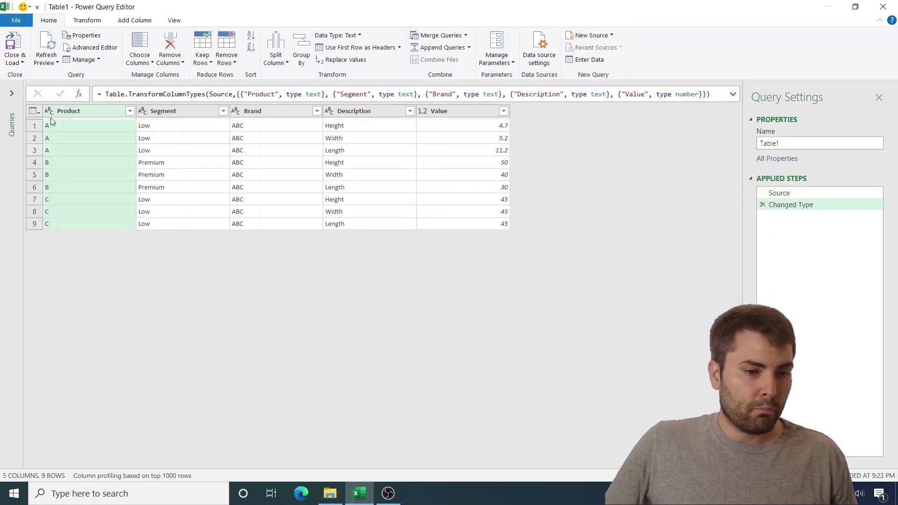
pyautogui.click(14, 93)
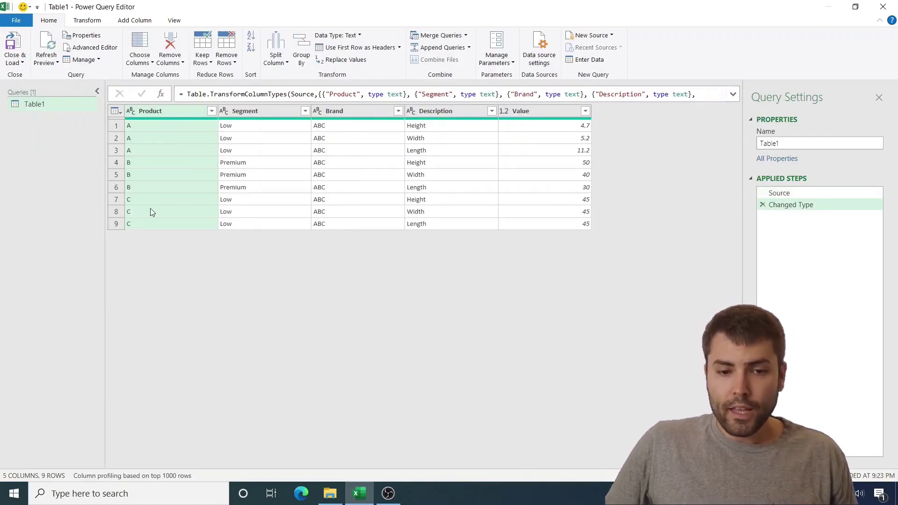
# Step: Pivot the Description column with Value as the values column and the aggregate function set to Don't Aggregate
pyautogui.click(429, 113)
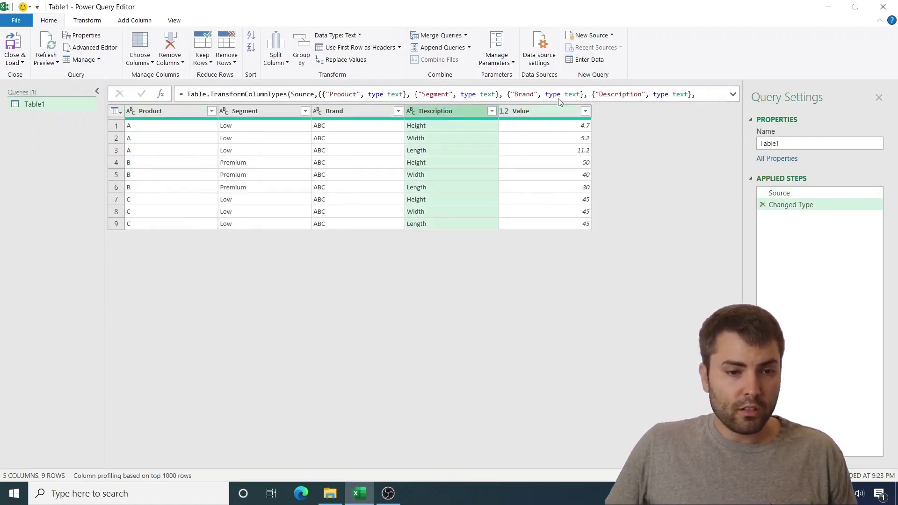
pyautogui.click(95, 22)
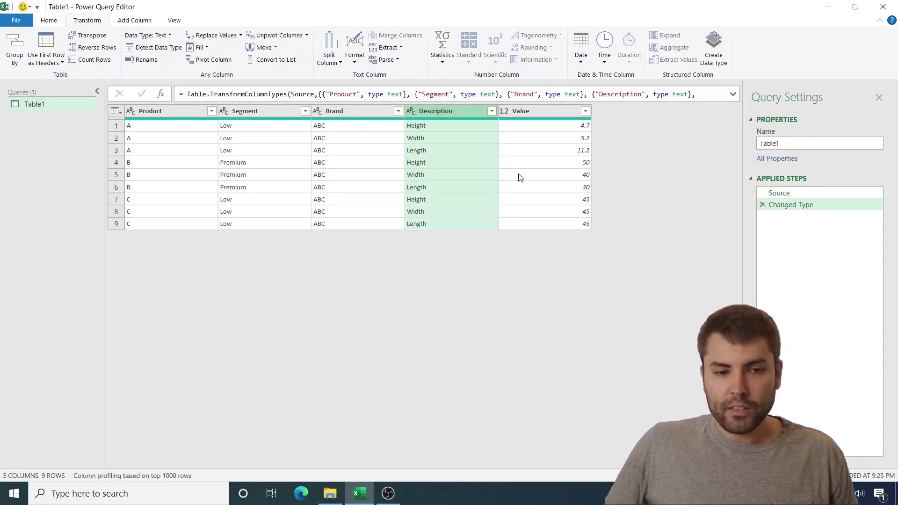
pyautogui.click(210, 59)
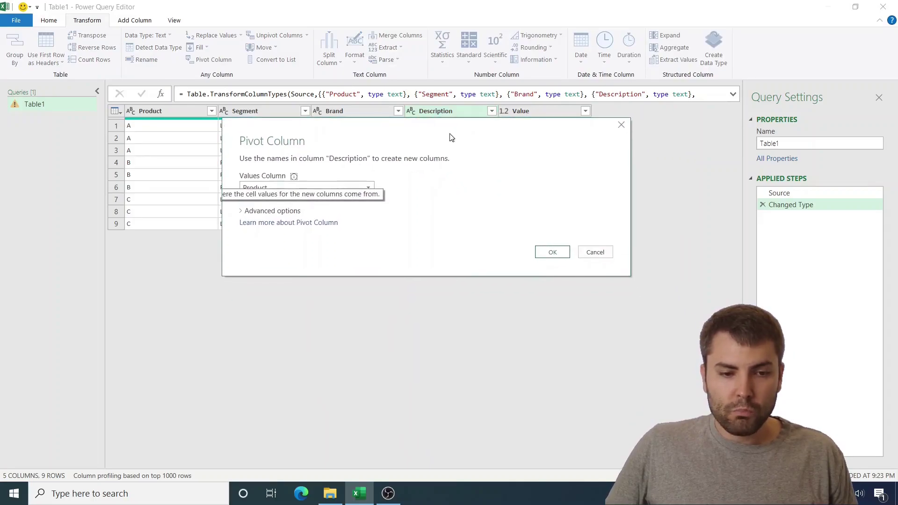
pyautogui.click(295, 188)
pyautogui.click(255, 236)
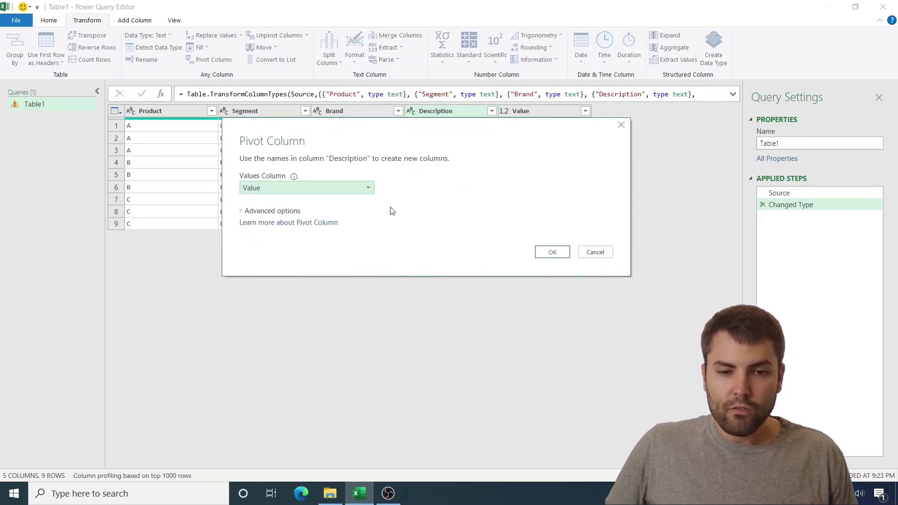
pyautogui.click(270, 211)
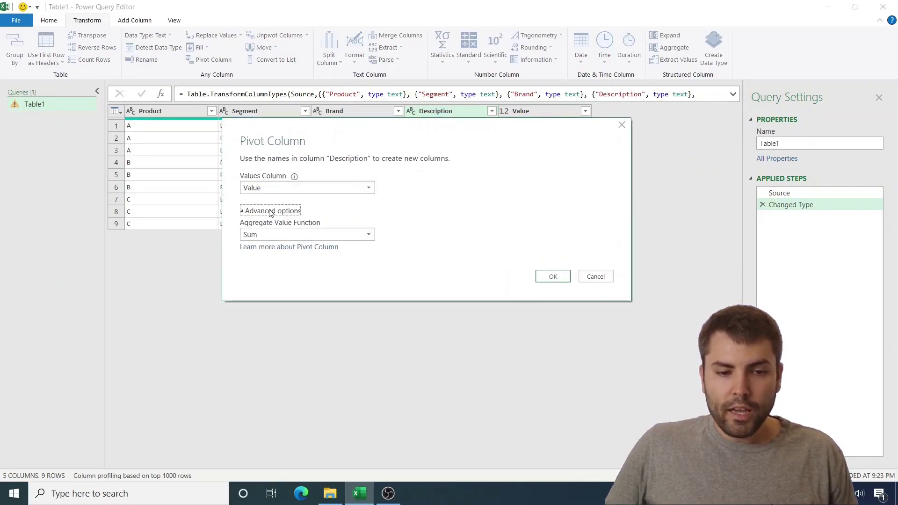
pyautogui.click(288, 236)
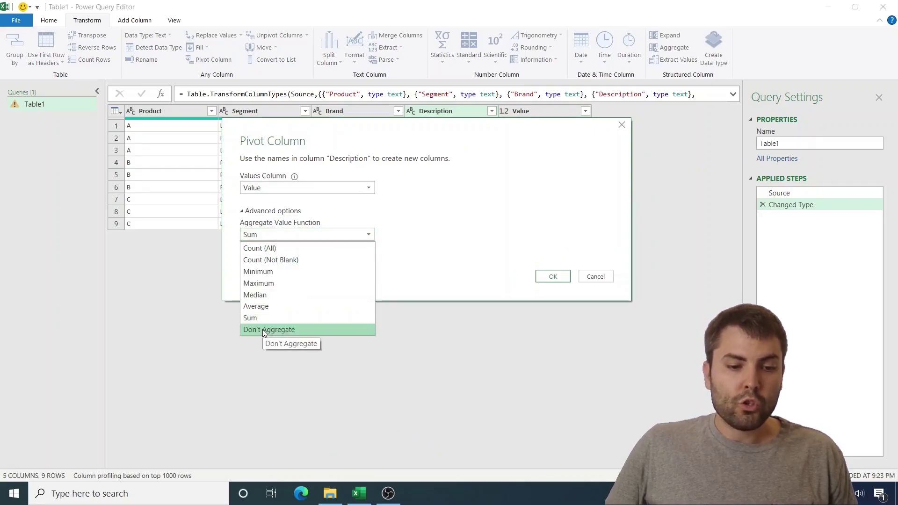
pyautogui.click(260, 331)
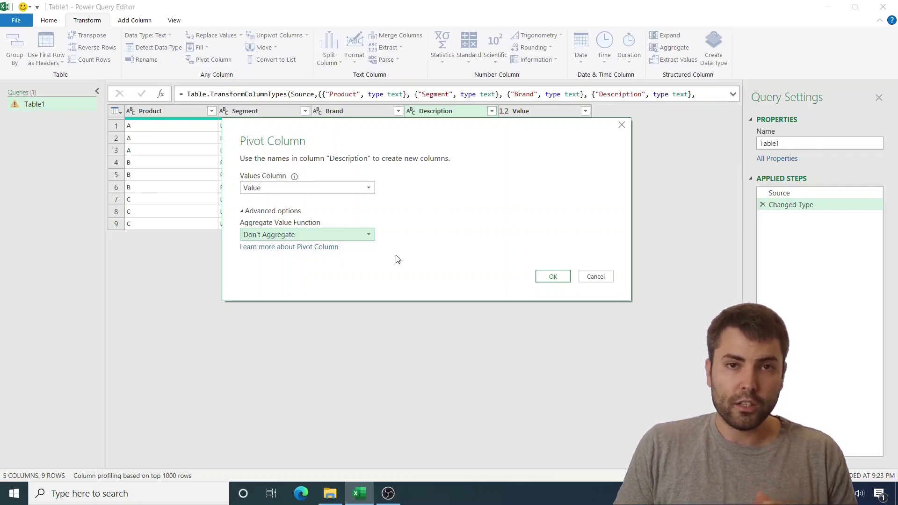
pyautogui.click(364, 234)
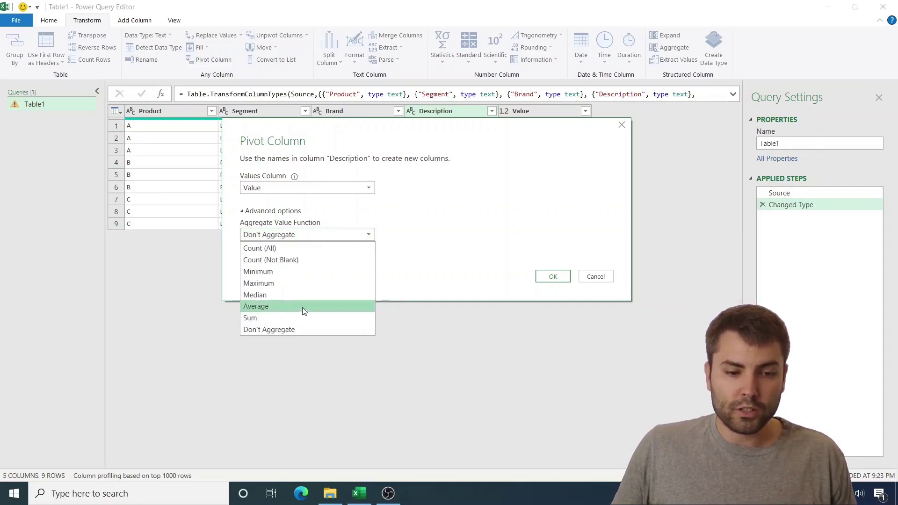
pyautogui.click(290, 330)
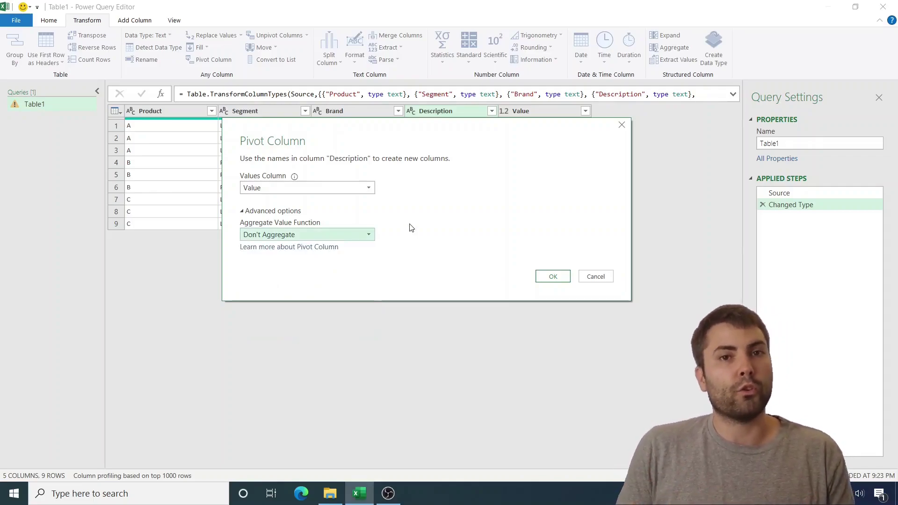
pyautogui.click(561, 279)
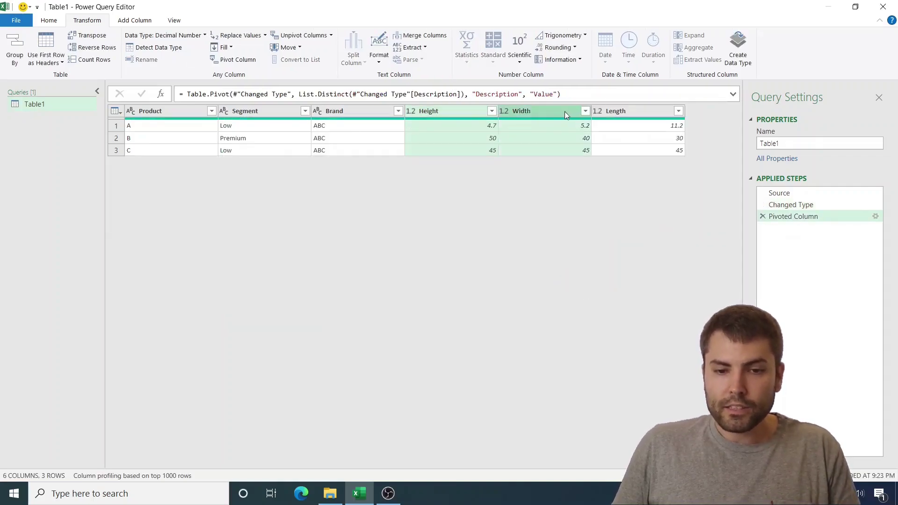
# Step: Compare the pivoted Height, Width and Length columns with the Changed Type data, and delete the Pivoted Column step
pyautogui.keyDown('shift'); pyautogui.click(649, 112); pyautogui.keyUp('shift')
pyautogui.click(424, 111)
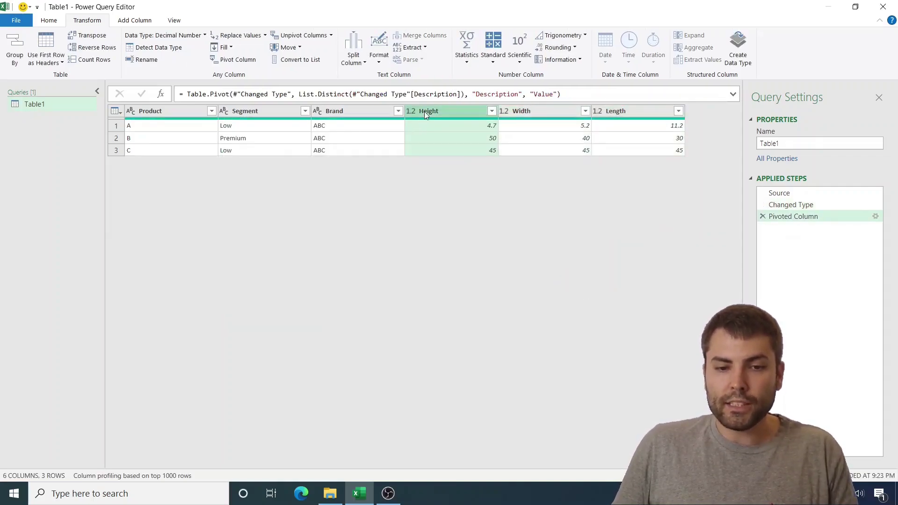
pyautogui.keyDown('ctrl'); pyautogui.click(547, 110); pyautogui.keyUp('ctrl')
pyautogui.keyDown('ctrl'); pyautogui.click(622, 110); pyautogui.keyUp('ctrl')
pyautogui.click(790, 204)
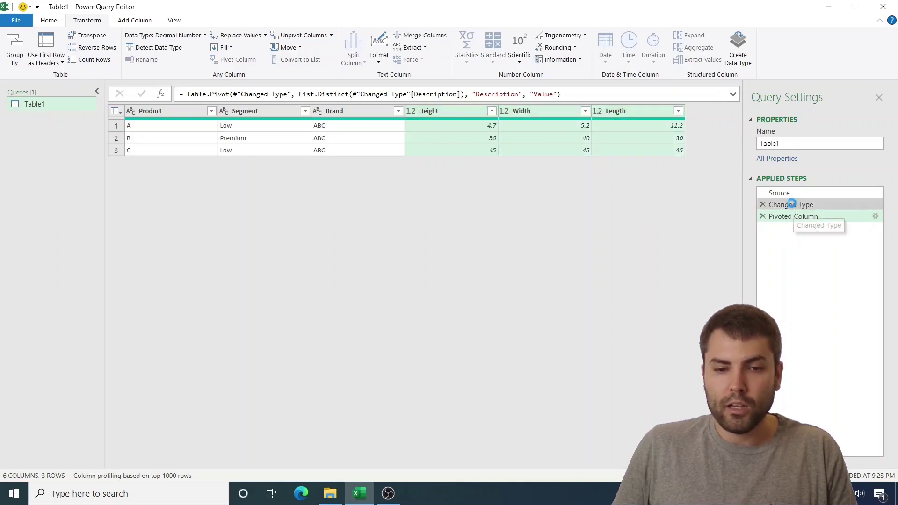
pyautogui.click(443, 112)
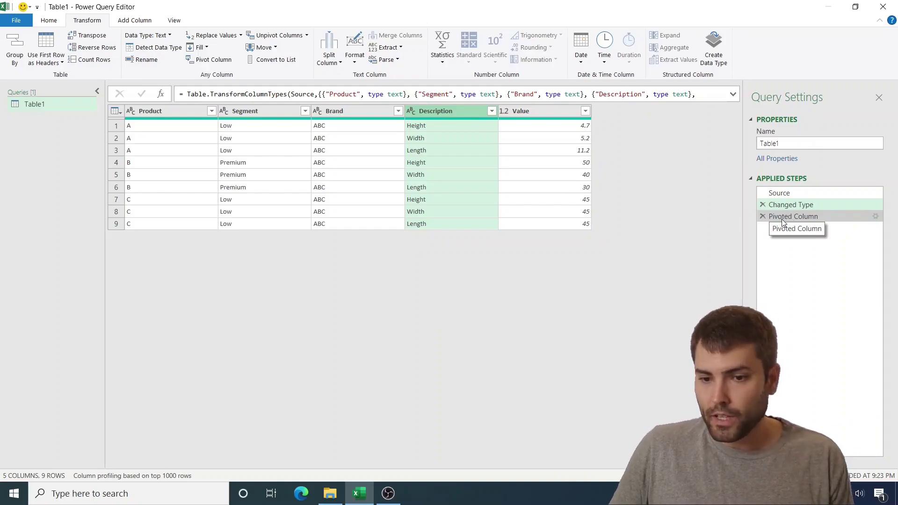
pyautogui.click(770, 217)
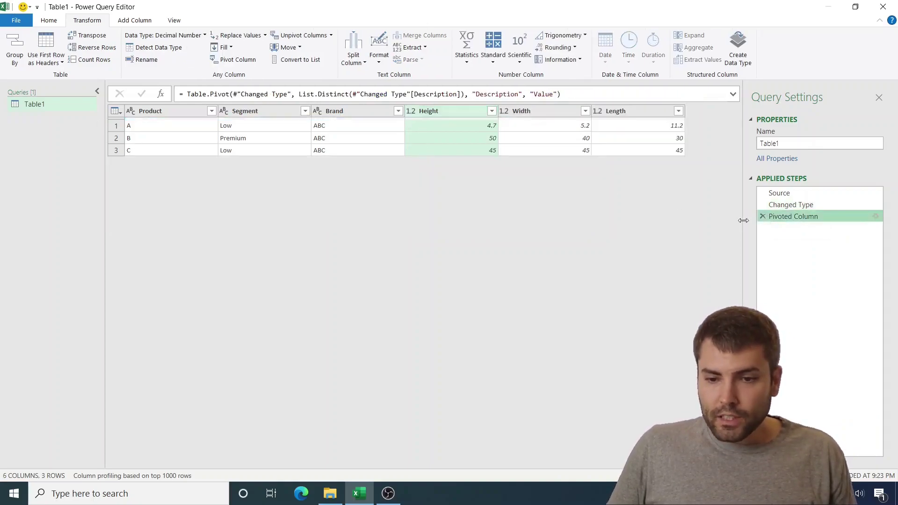
pyautogui.click(763, 217)
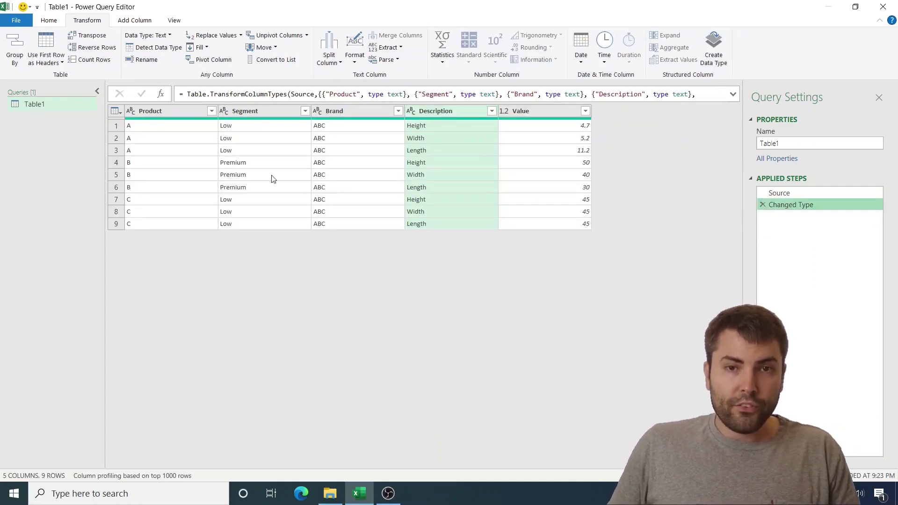
# Step: Group the rows by Product, Segment and Brand into a new column named PivotData using the All Rows operation
pyautogui.click(179, 113)
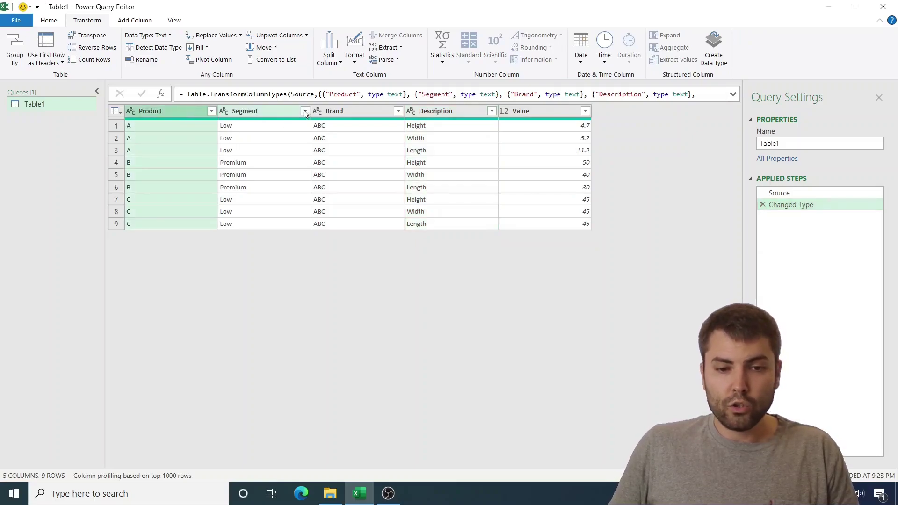
pyautogui.keyDown('shift'); pyautogui.click(347, 112); pyautogui.keyUp('shift')
pyautogui.rightClick(347, 113)
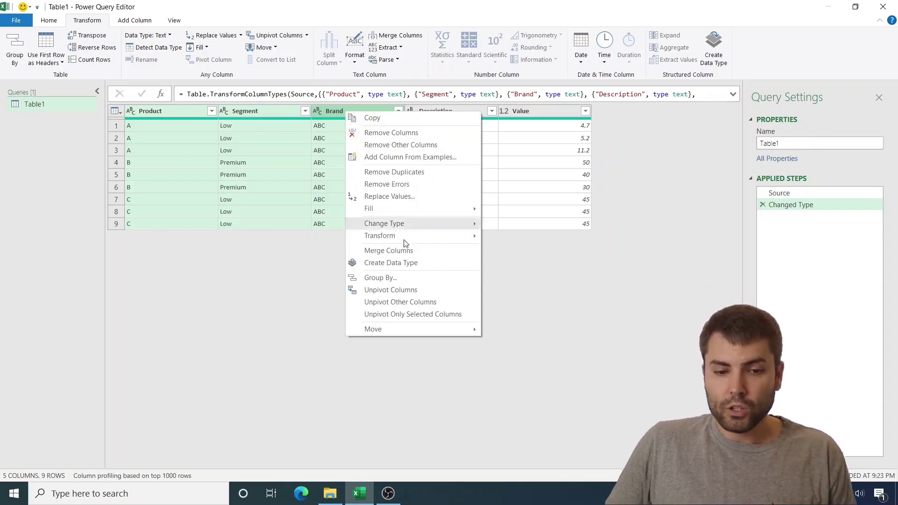
pyautogui.click(405, 281)
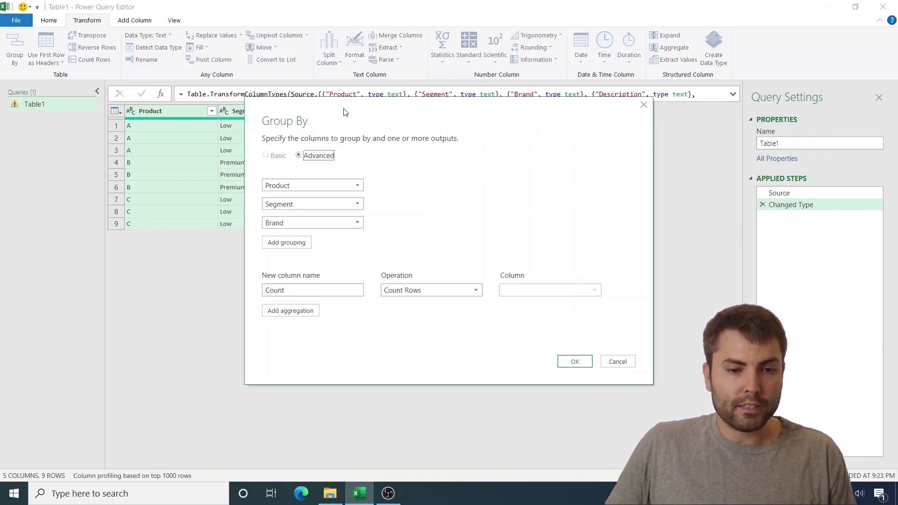
pyautogui.moveTo(401, 333); pyautogui.dragTo(307, 331)
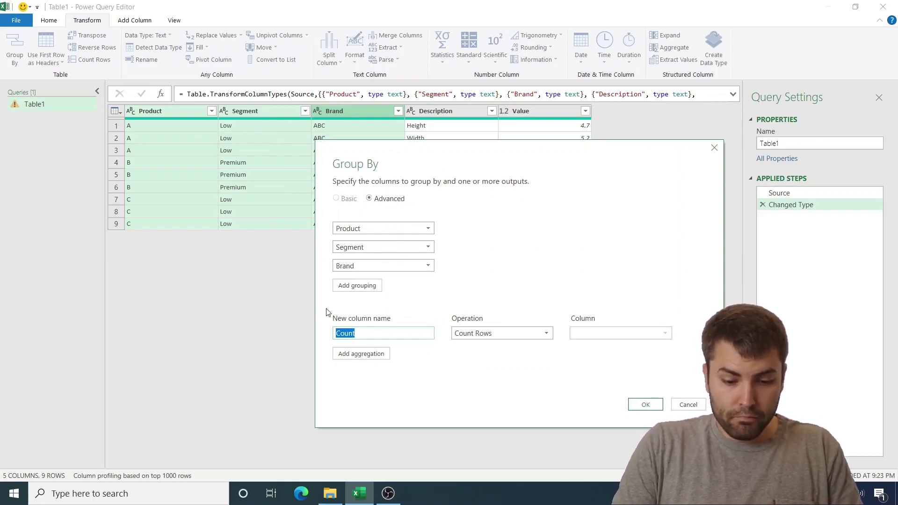
pyautogui.write('PivotData')
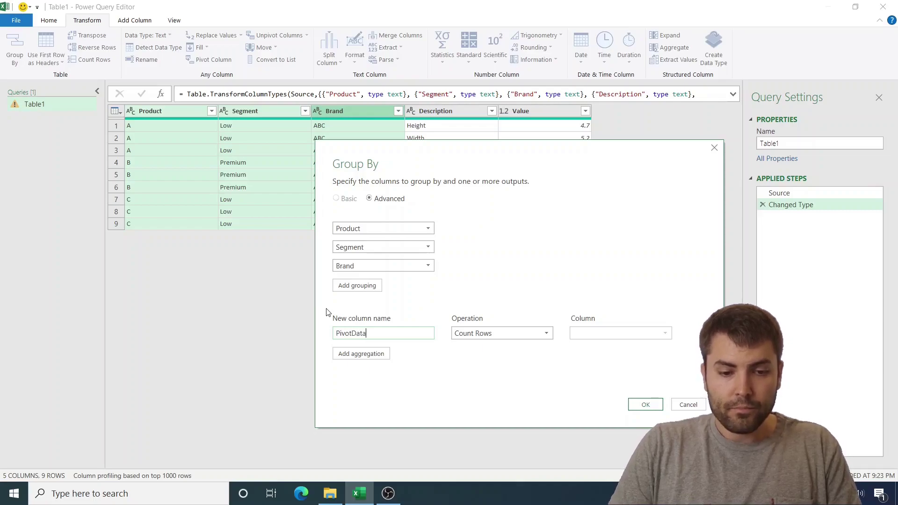
pyautogui.click(534, 334)
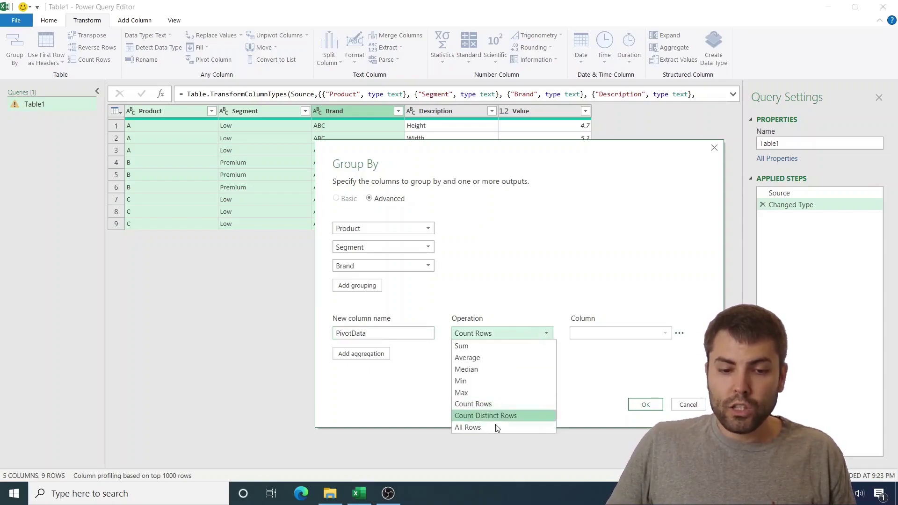
pyautogui.click(489, 428)
pyautogui.click(645, 406)
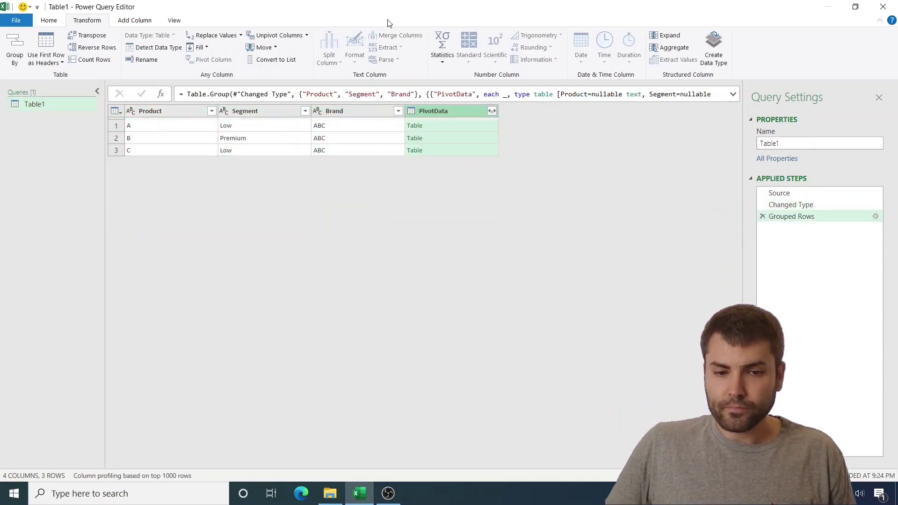
# Step: Preview the nested tables in the PivotData column for products A, B and C
pyautogui.click(461, 129)
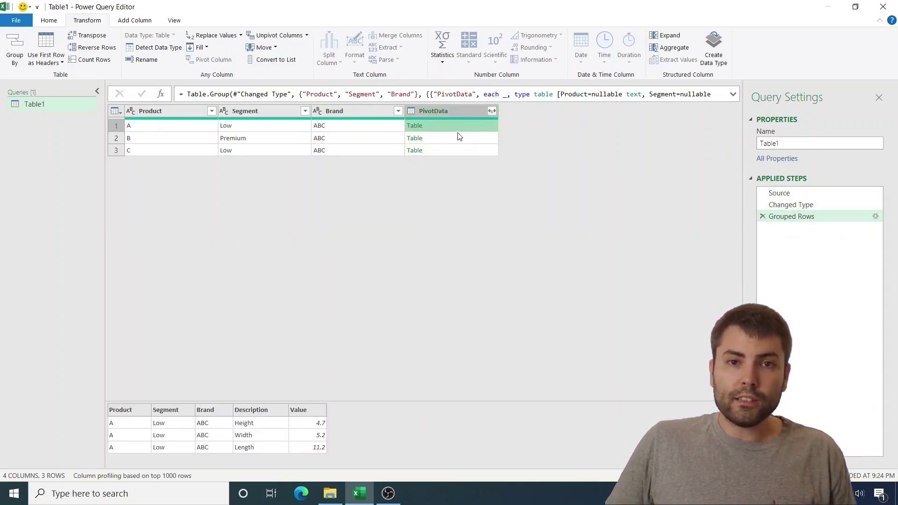
pyautogui.click(453, 130)
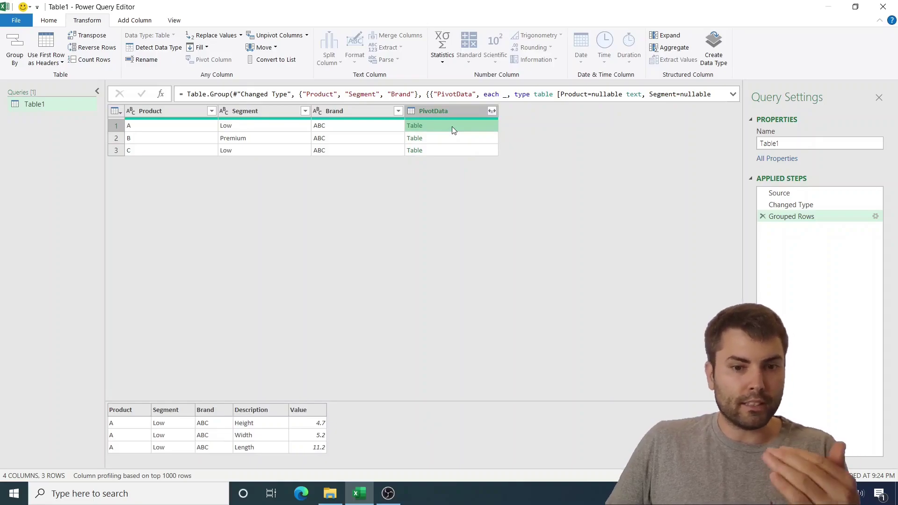
pyautogui.click(442, 136)
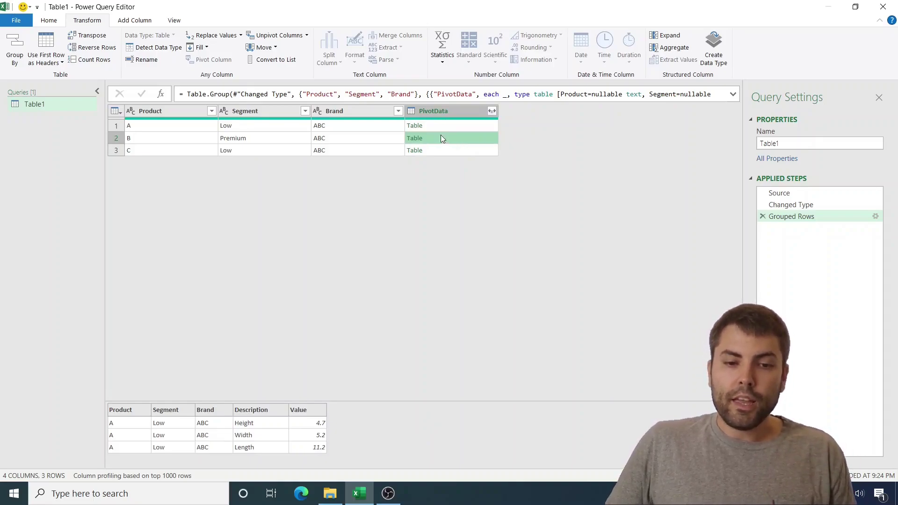
pyautogui.click(440, 125)
pyautogui.click(443, 139)
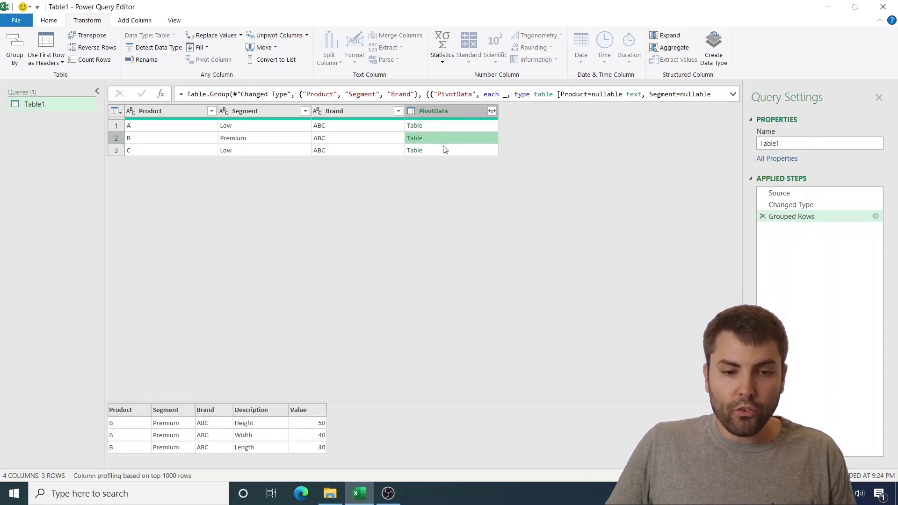
pyautogui.click(443, 146)
pyautogui.click(444, 129)
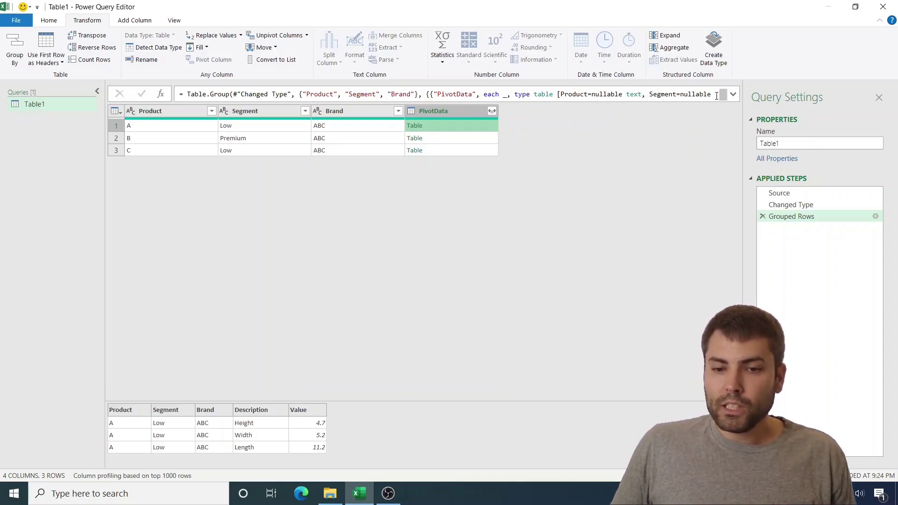
# Step: Show the full Table.Group formula of the Grouped Rows step and recheck each product's nested table
pyautogui.click(733, 94)
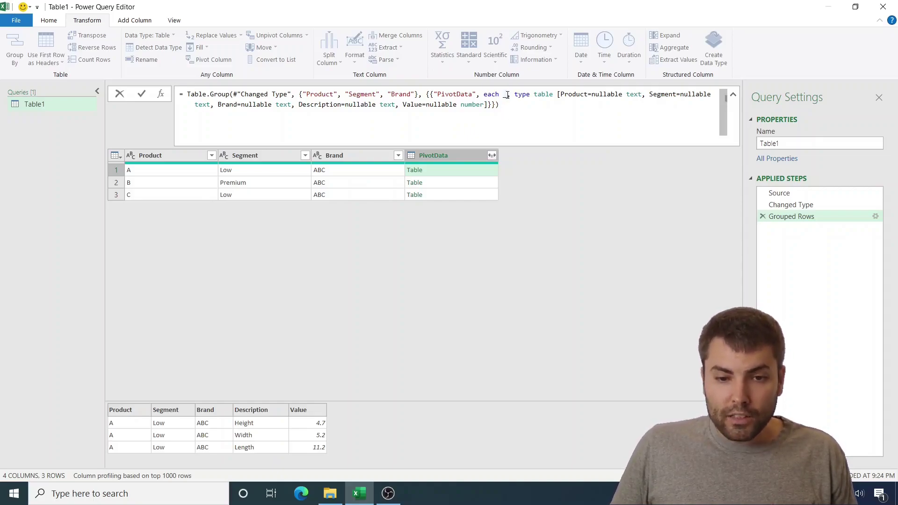
pyautogui.click(457, 185)
pyautogui.click(454, 193)
pyautogui.click(447, 183)
pyautogui.click(445, 170)
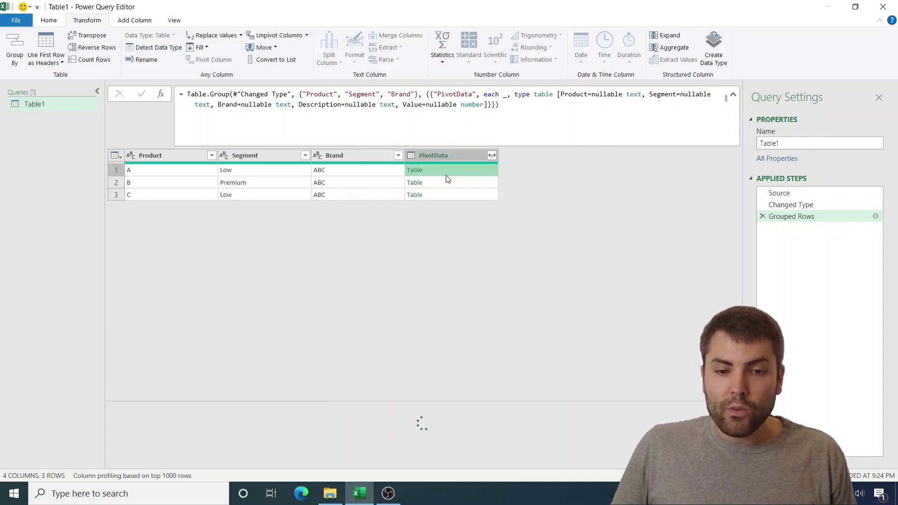
# Step: Insert the function Table.SelectColumns( between each and the underscore in the Grouped Rows formula
pyautogui.click(505, 95)
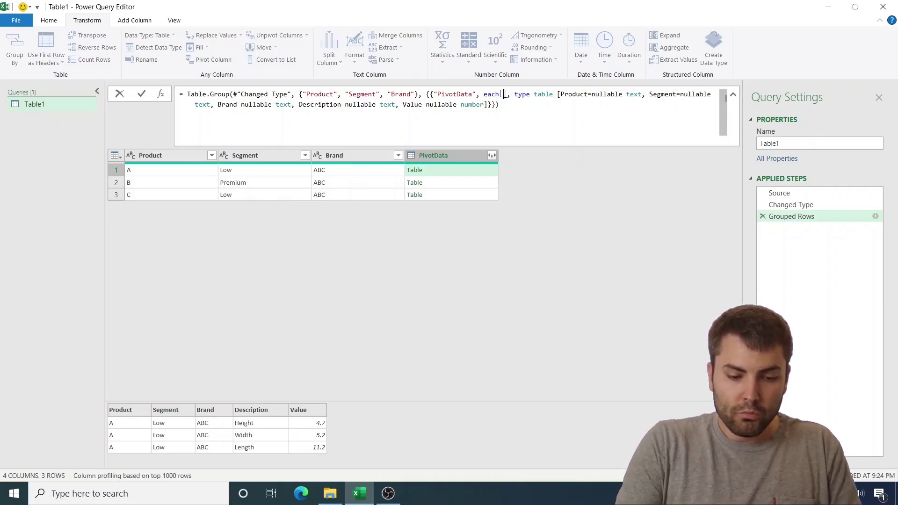
pyautogui.write('Tas')
pyautogui.press('BackSpace')
pyautogui.write('ble.Select')
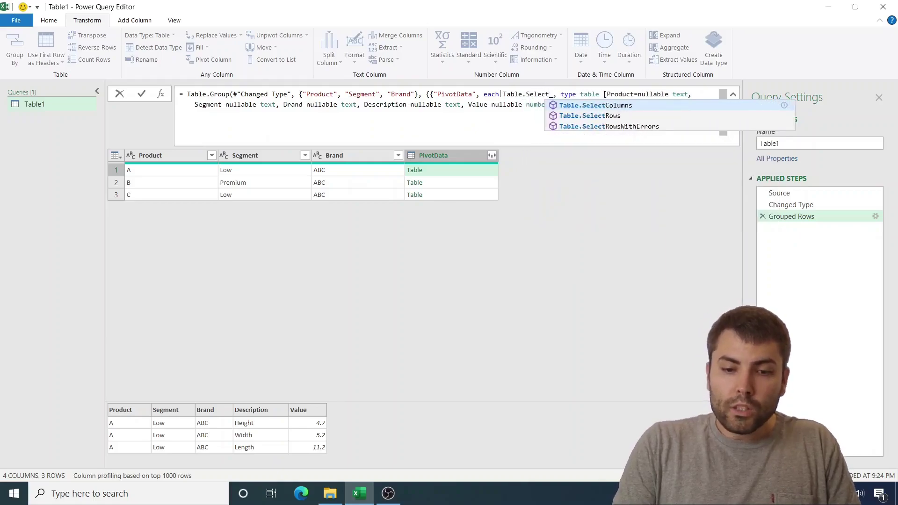
pyautogui.write('Columns(')
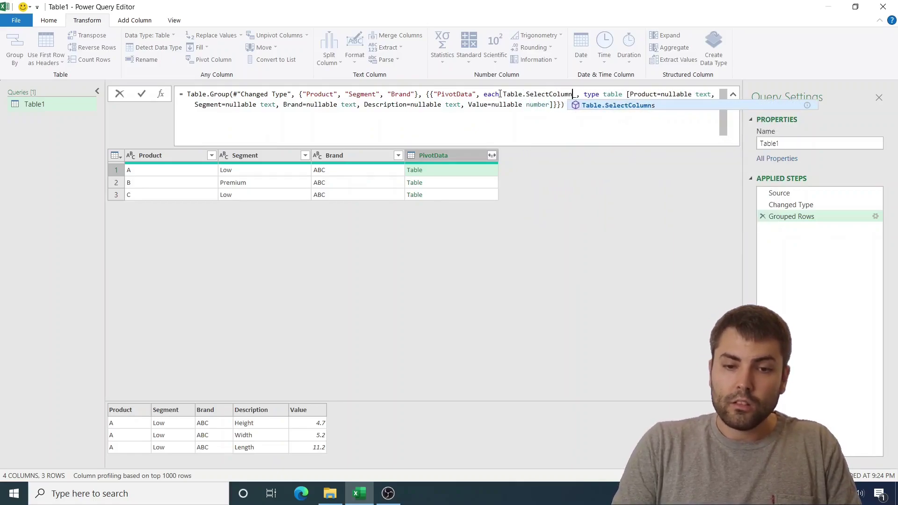
# Step: Complete Table.SelectColumns with the column list {"Description","Value"} after the underscore, apply the formula and preview product A's nested table
pyautogui.click(584, 93)
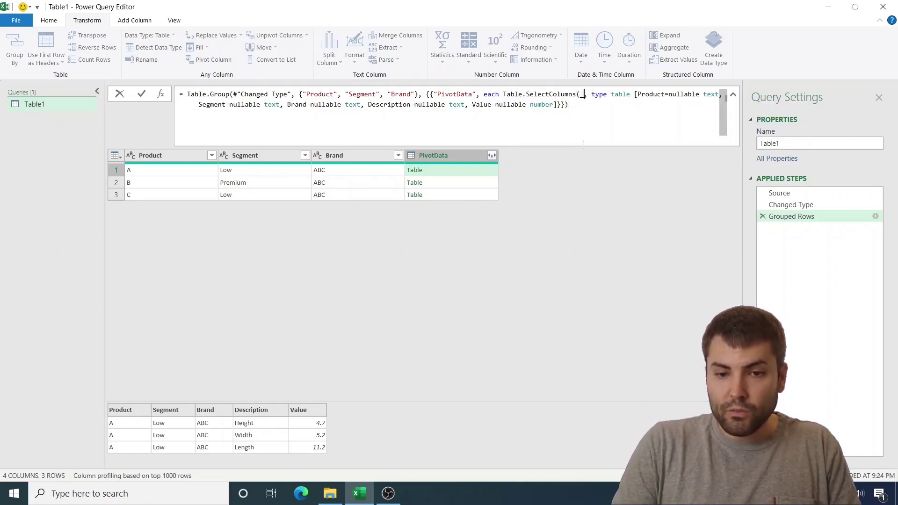
pyautogui.write(',"",')
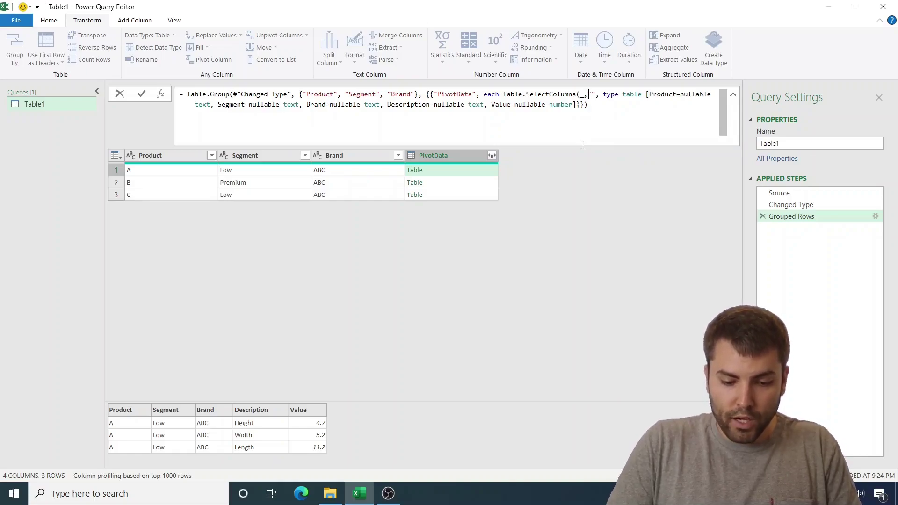
pyautogui.write('{')
pyautogui.press('Right')
pyautogui.write('Descript')
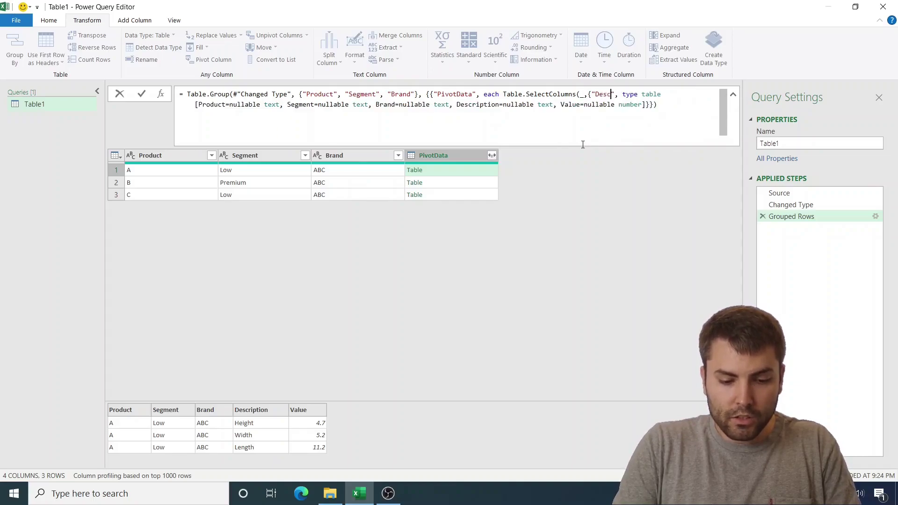
pyautogui.write('ion"')
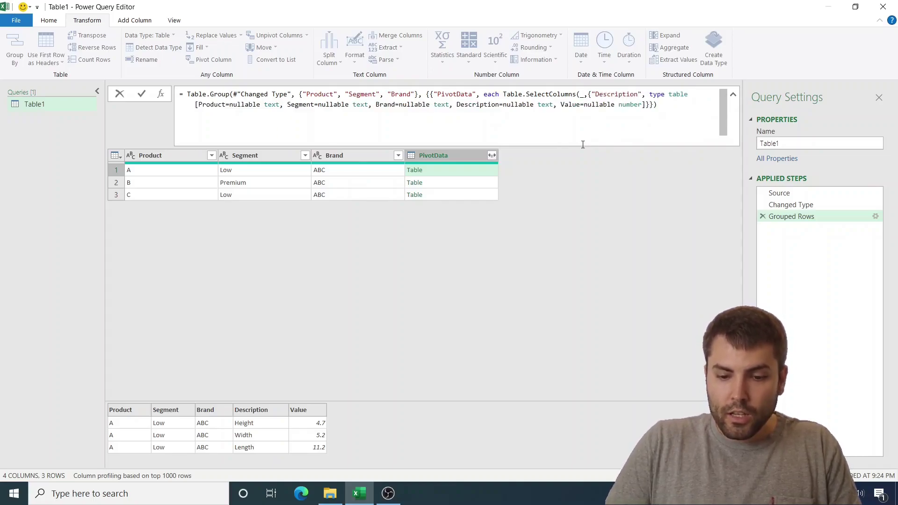
pyautogui.write(',"Value"')
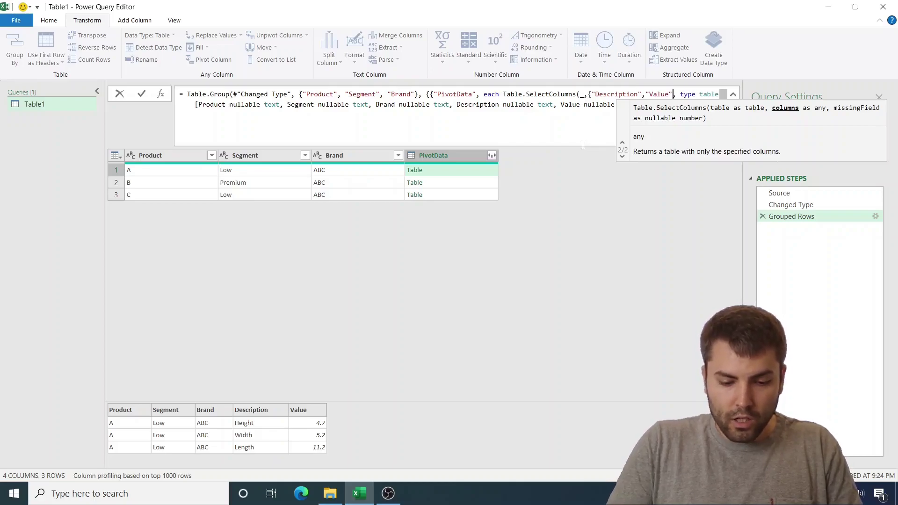
pyautogui.write('})')
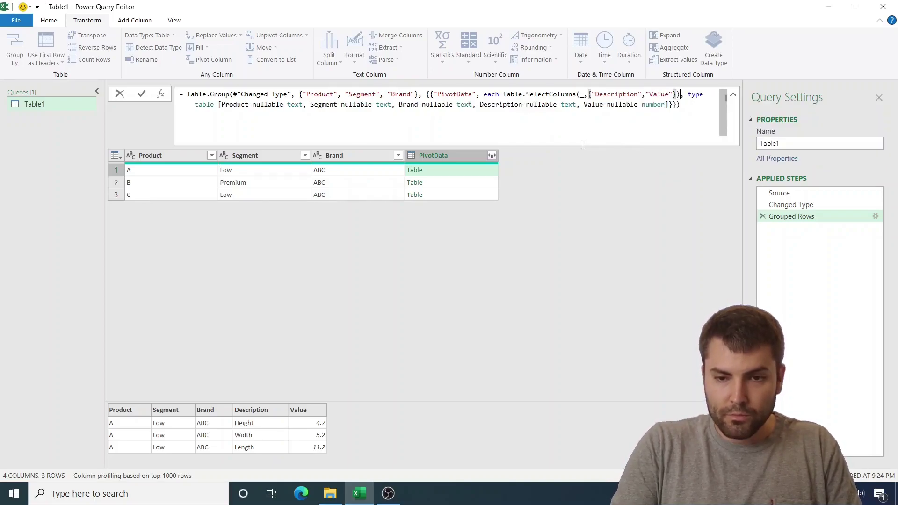
pyautogui.press('Return')
pyautogui.click(465, 174)
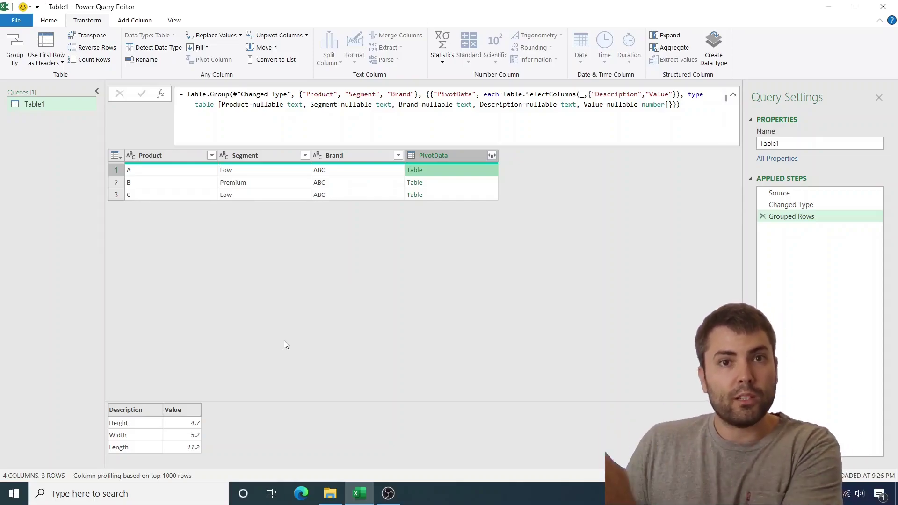
# Step: Wrap the Table.SelectColumns expression in Table.Transpose and preview product A's nested table
pyautogui.click(502, 95)
pyautogui.write('Table.T')
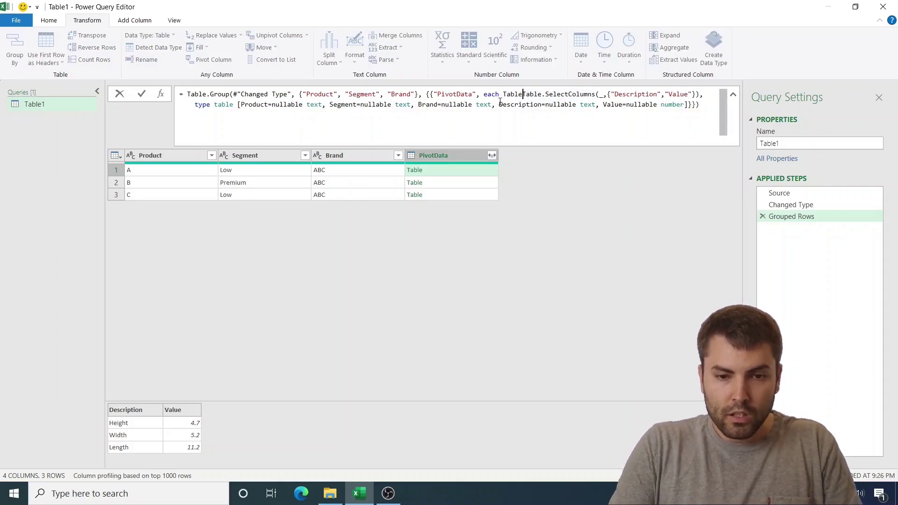
pyautogui.write('ranspose(')
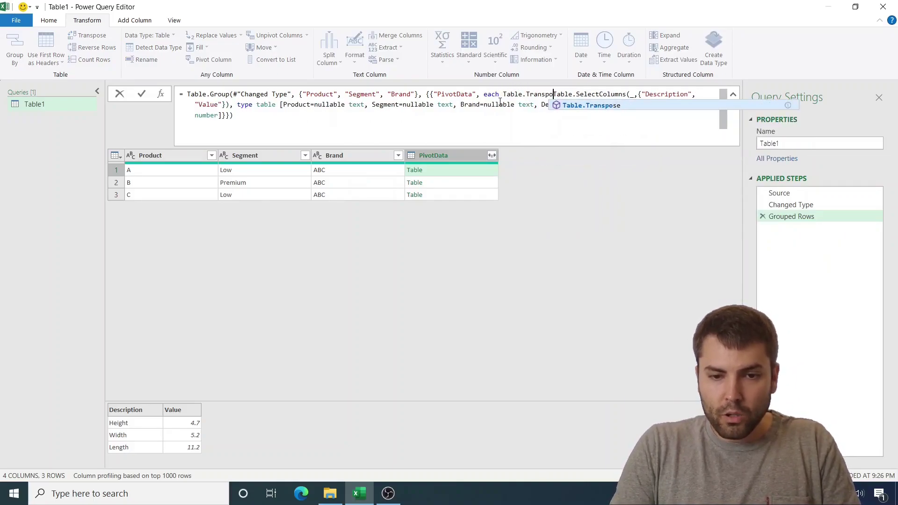
pyautogui.click(227, 104)
pyautogui.write(')')
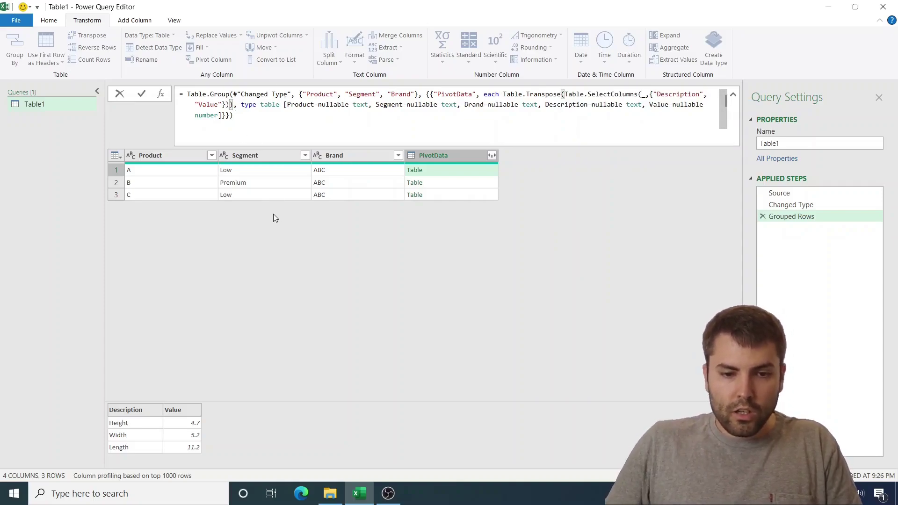
pyautogui.press('Return')
pyautogui.click(461, 172)
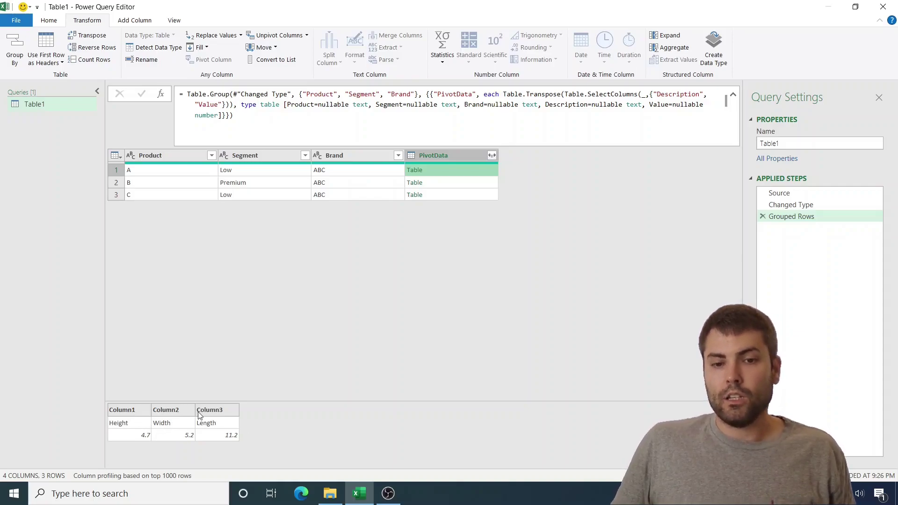
# Step: Wrap the Table.Transpose expression in Table.PromoteHeaders, with the function name spelled correctly, and apply the formula
pyautogui.click(502, 96)
pyautogui.write('Table.T')
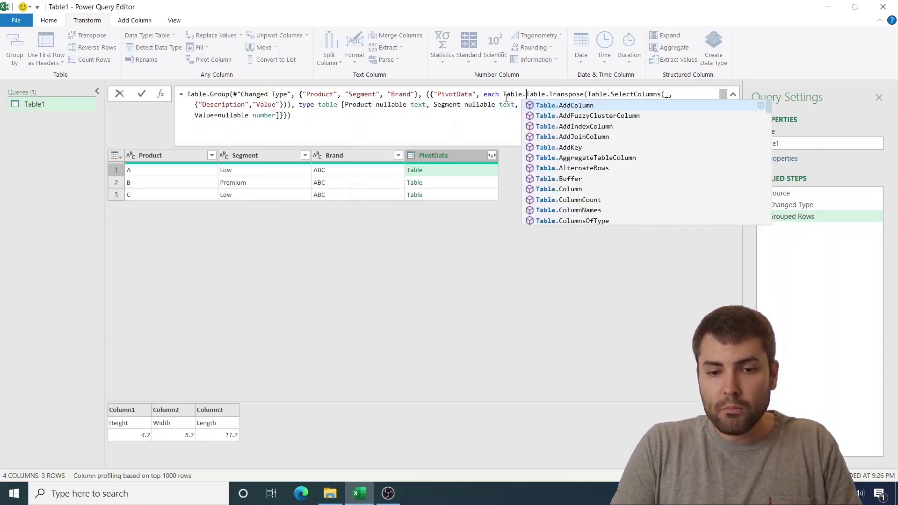
pyautogui.write('PromoteHeeaders(')
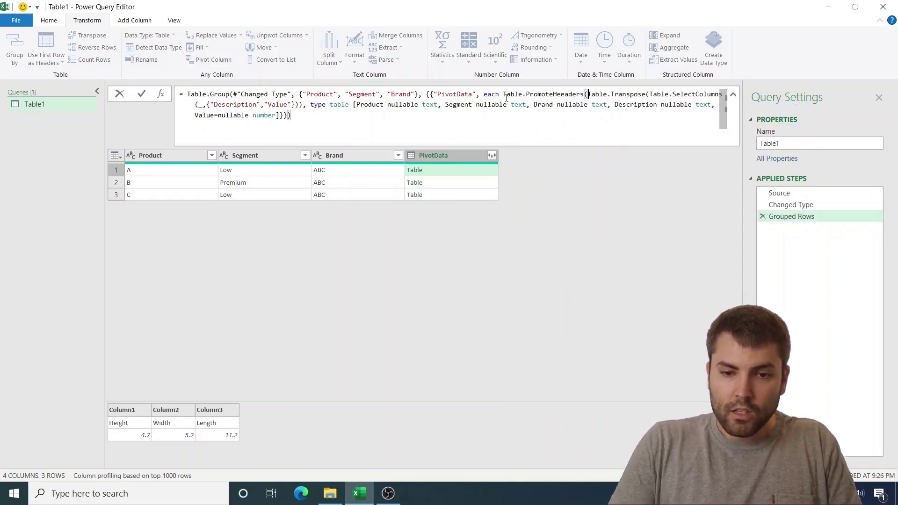
pyautogui.click(303, 105)
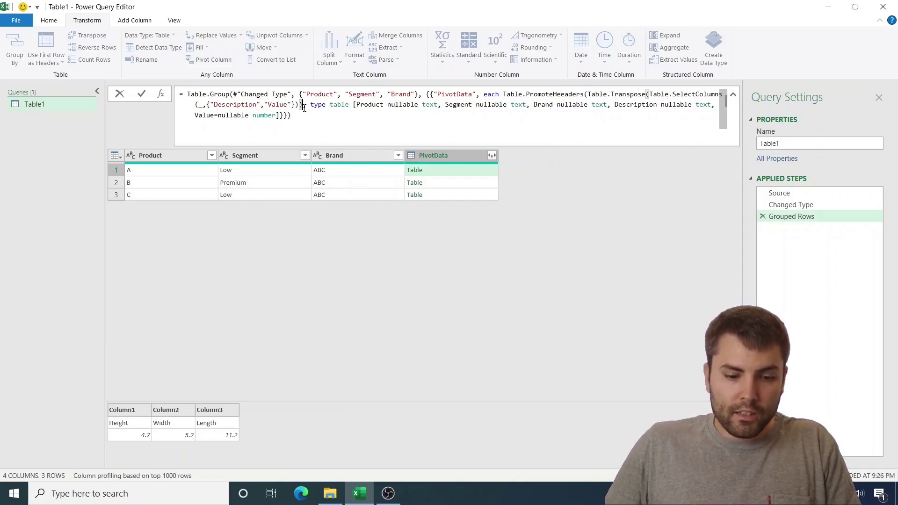
pyautogui.write(')')
pyautogui.press('Return')
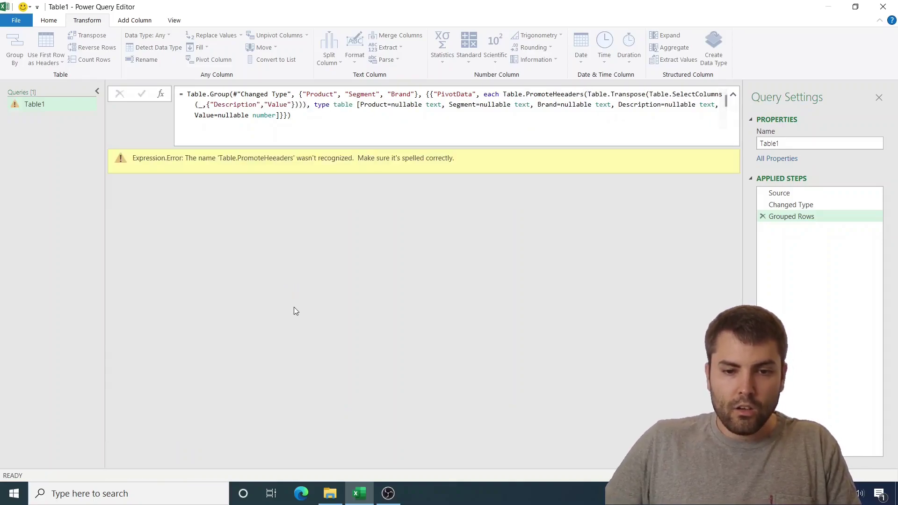
pyautogui.click(562, 95)
pyautogui.press('Right')
pyautogui.press('BackSpace')
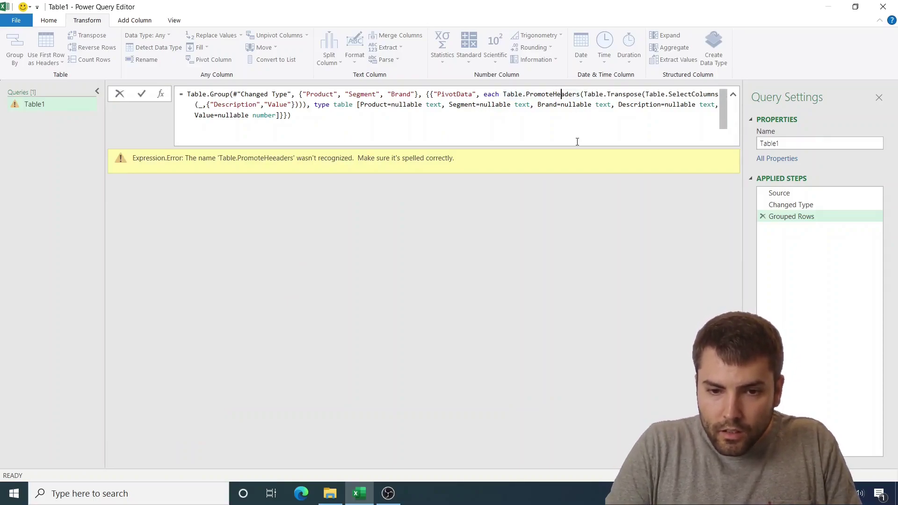
pyautogui.press('Return')
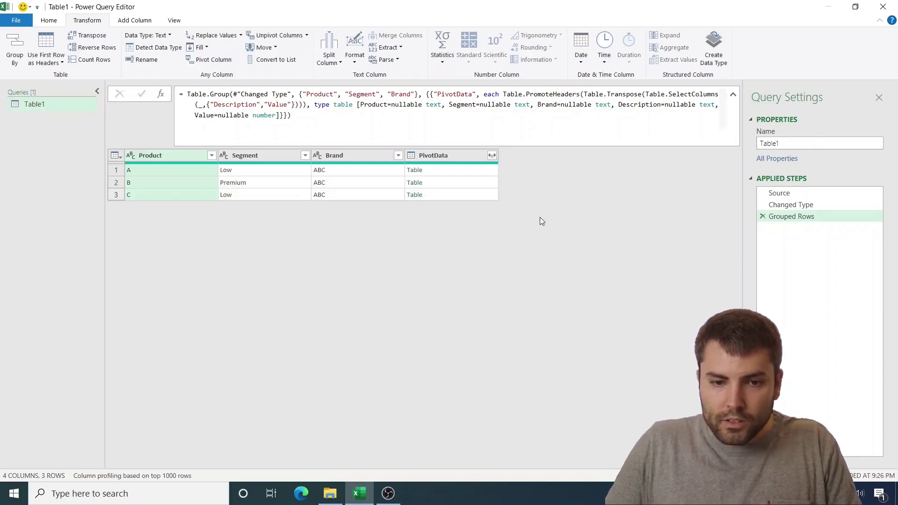
# Step: Preview the nested PivotData tables of products A, B and C to check their column headers
pyautogui.click(453, 173)
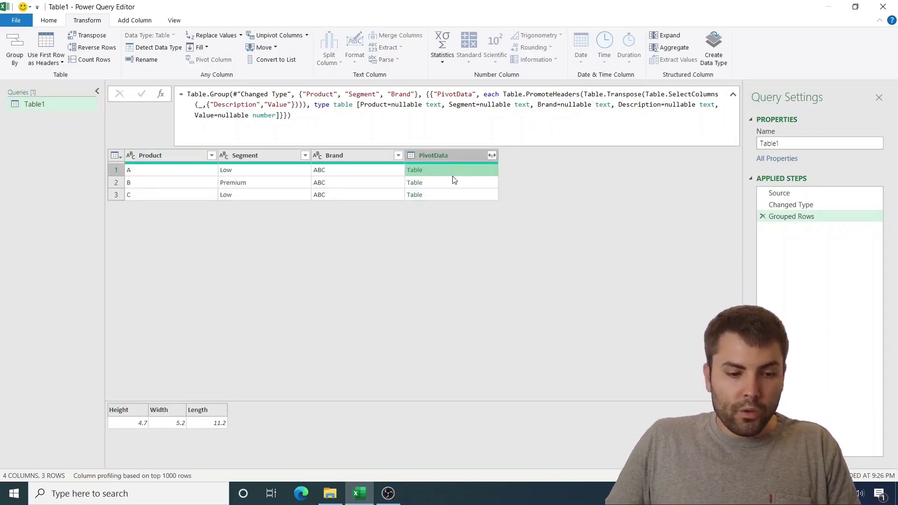
pyautogui.click(452, 180)
pyautogui.click(454, 195)
pyautogui.click(459, 171)
pyautogui.click(458, 183)
pyautogui.click(460, 176)
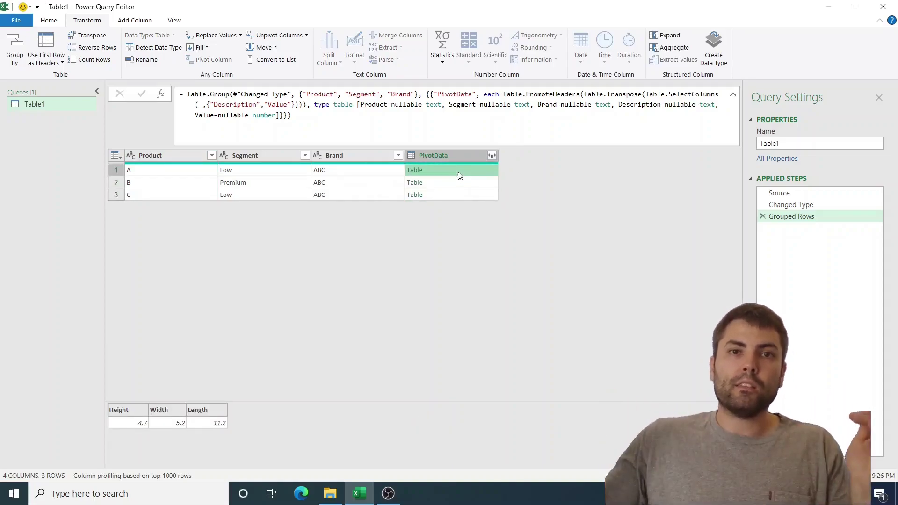
# Step: Expand the PivotData column with only Segment selected and without the original column name as prefix
pyautogui.click(493, 155)
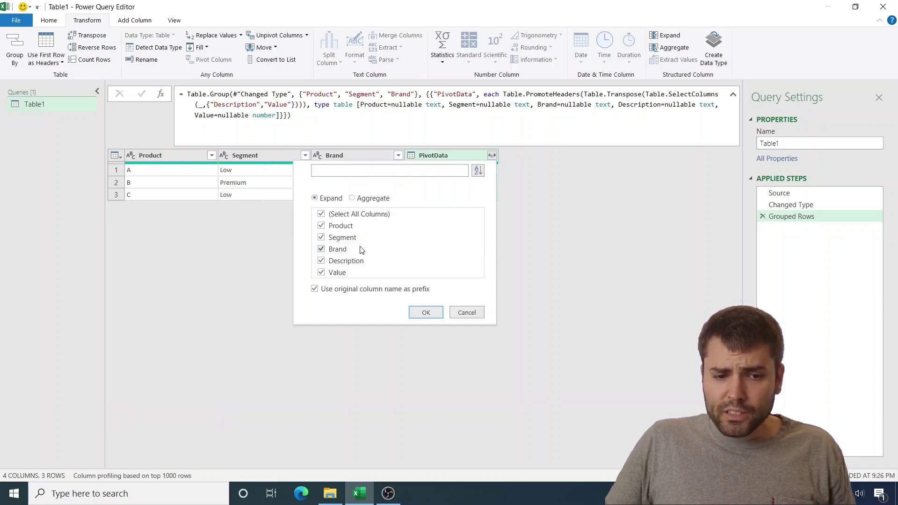
pyautogui.click(338, 290)
pyautogui.click(340, 216)
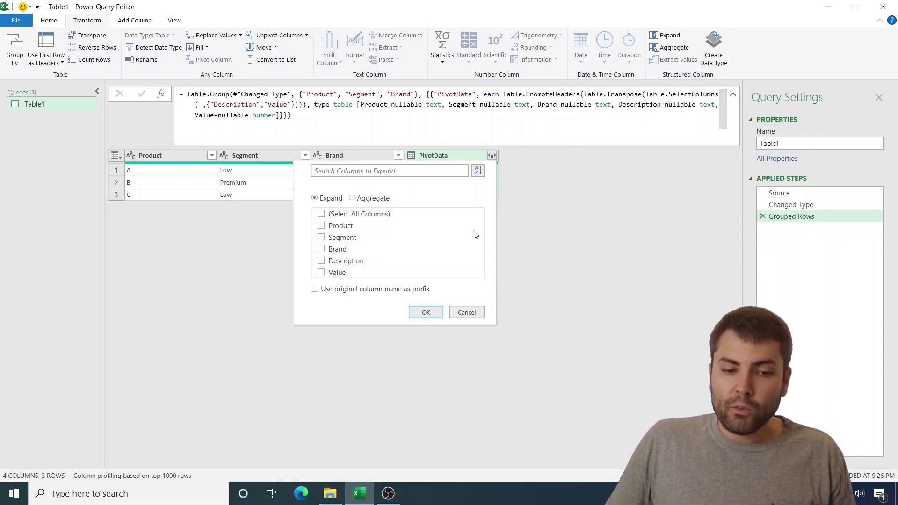
pyautogui.click(336, 238)
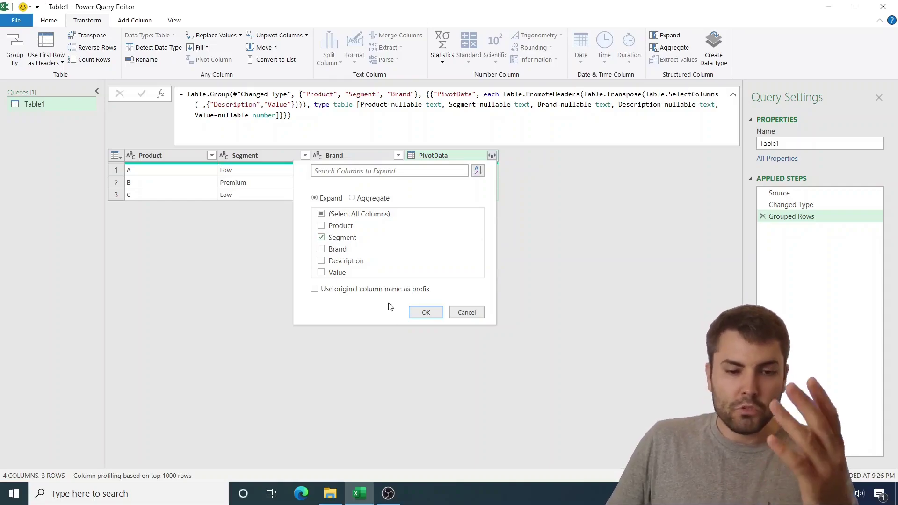
pyautogui.click(424, 313)
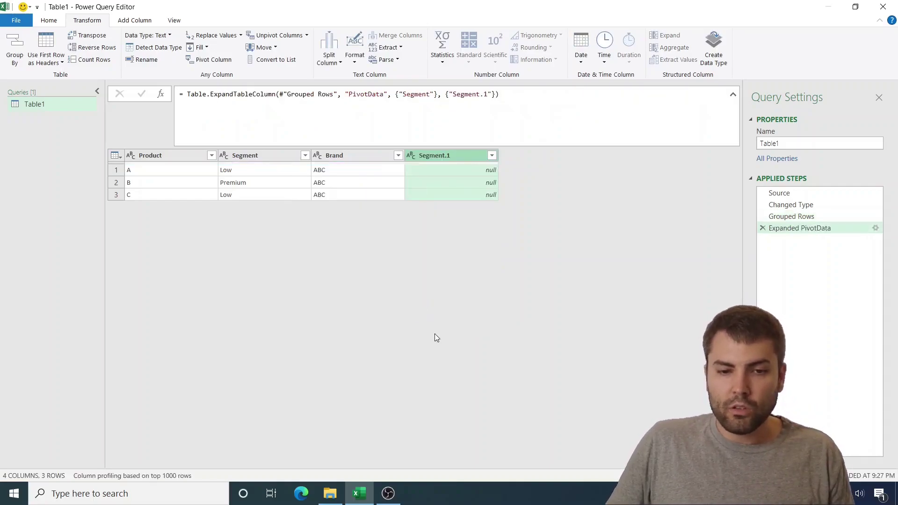
# Step: Replace "Segment" in the expand formula's source column list with "Width","Height","Length"
pyautogui.doubleClick(409, 95)
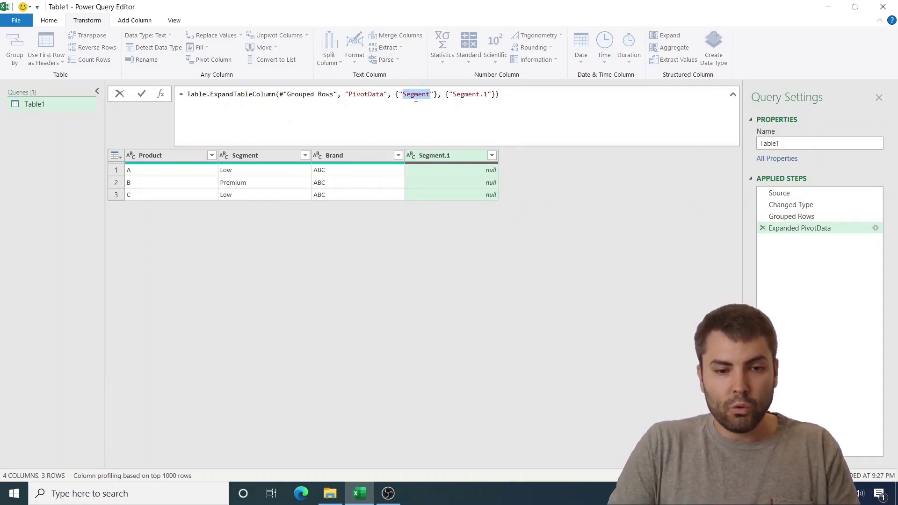
pyautogui.write('With')
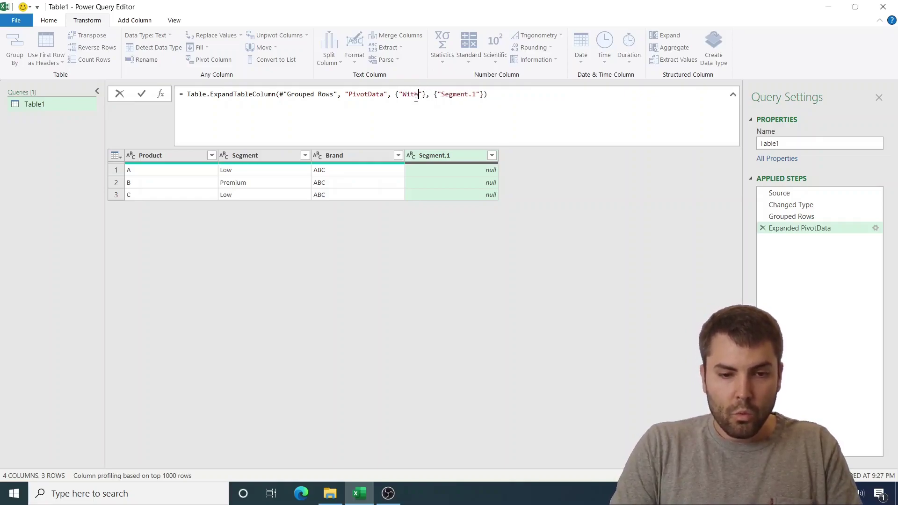
pyautogui.press('BackSpace')
pyautogui.press('BackSpace')
pyautogui.write('dth')
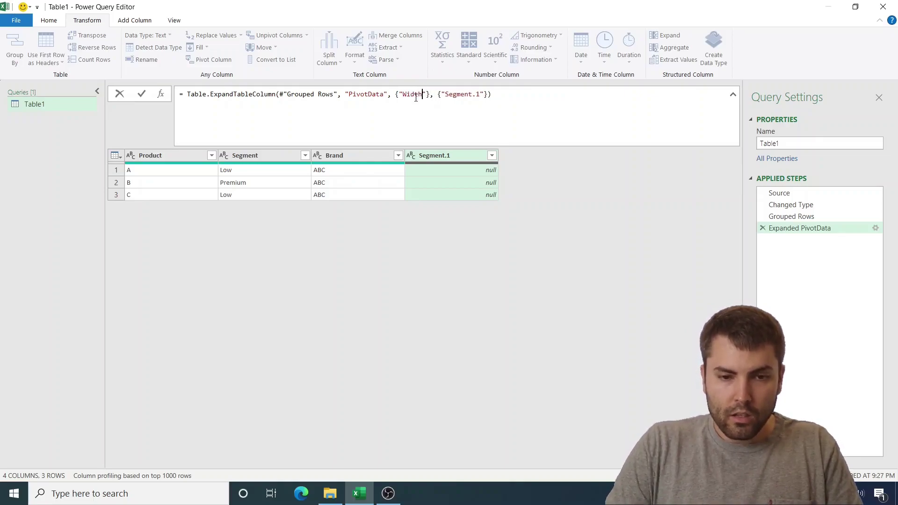
pyautogui.write('","Heu')
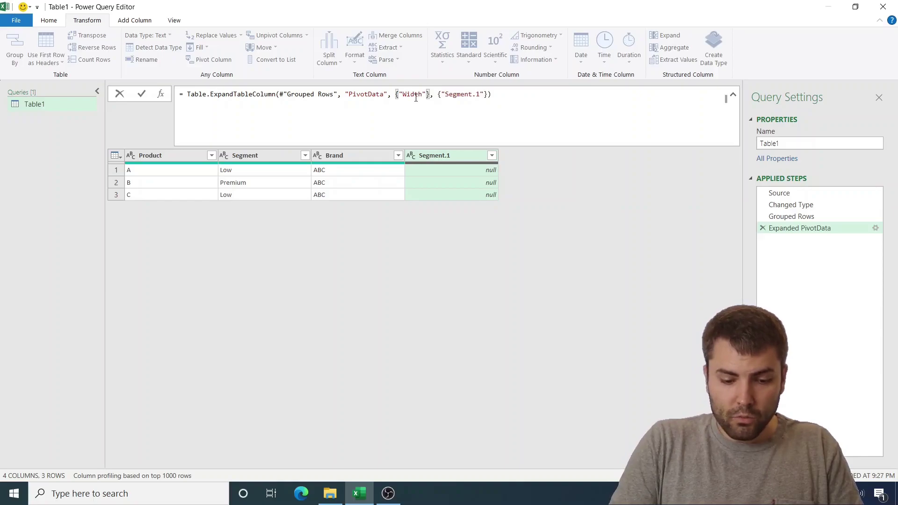
pyautogui.press('BackSpace')
pyautogui.write('ight')
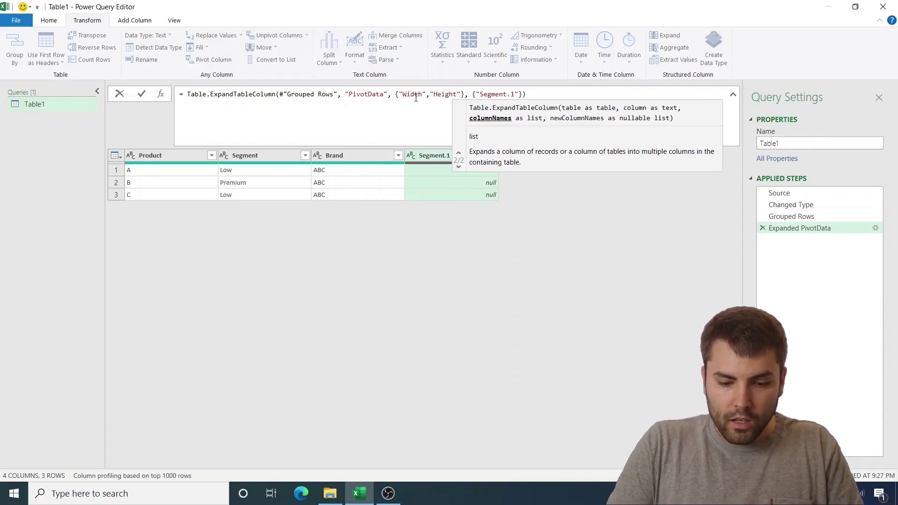
pyautogui.write('","L')
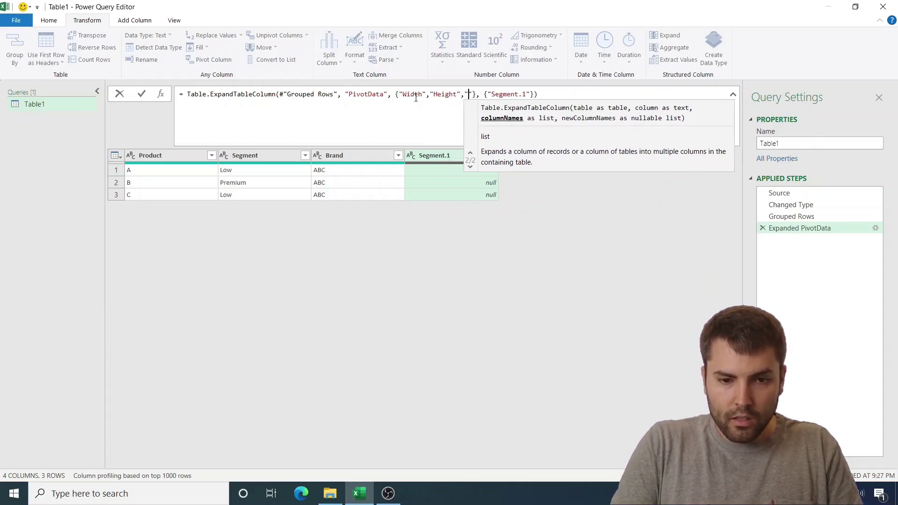
pyautogui.write('ength')
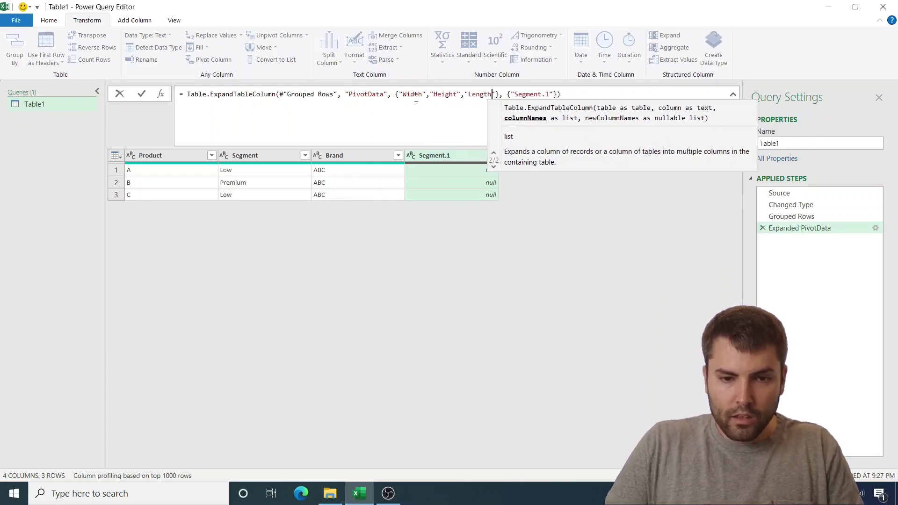
# Step: Replace the new-name list {"Segment.1"} with a copy of {"Width","Height","Length"} and apply the expand formula
pyautogui.moveTo(498, 95); pyautogui.dragTo(395, 95)
pyautogui.hotkey('ctrl', 'c')
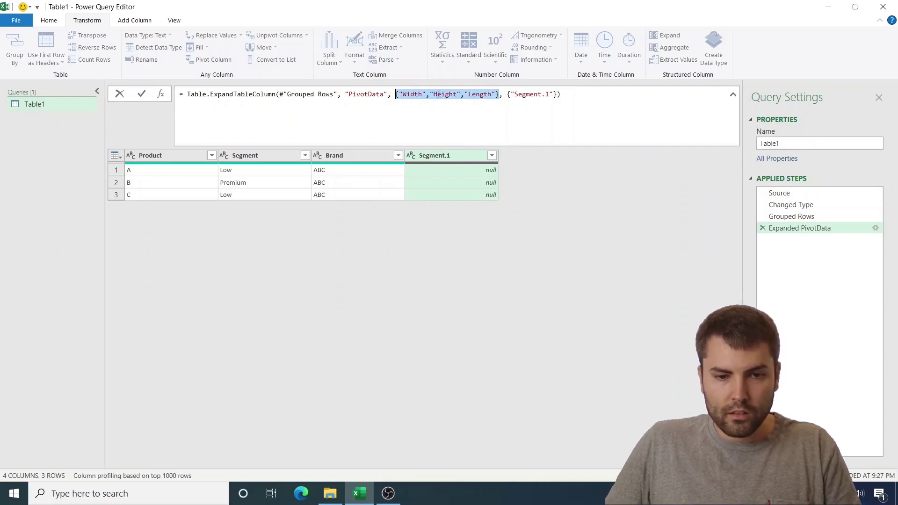
pyautogui.moveTo(506, 95); pyautogui.dragTo(556, 95)
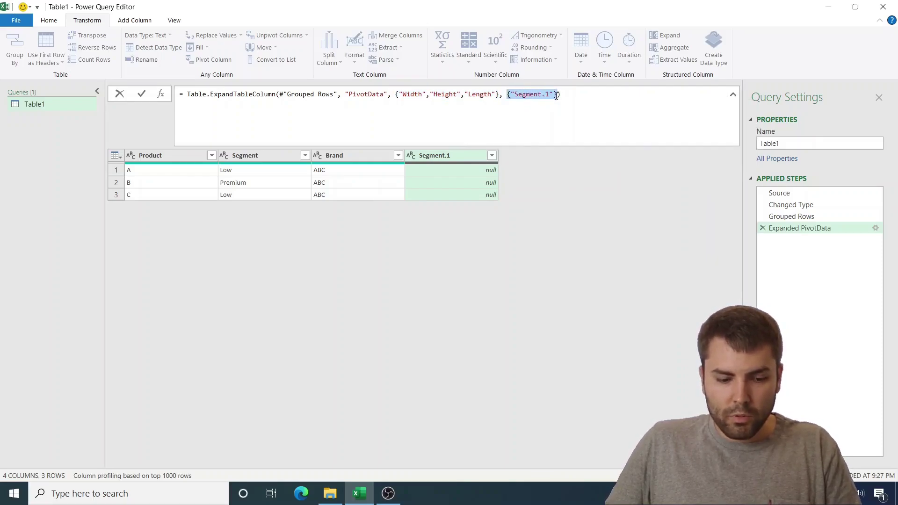
pyautogui.hotkey('ctrl', 'v')
pyautogui.press('Return')
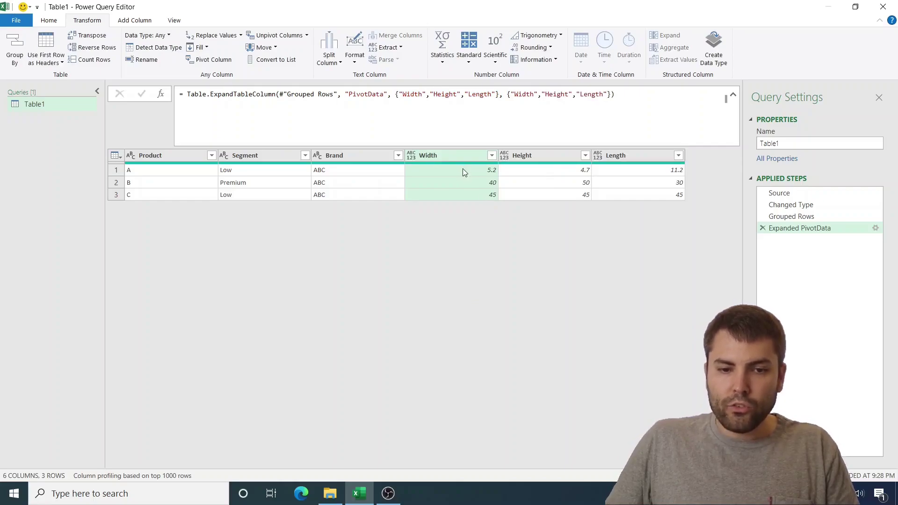
# Step: Return to the Grouped Rows step and highlight the underscore argument of Table.SelectColumns in its formula
pyautogui.click(446, 174)
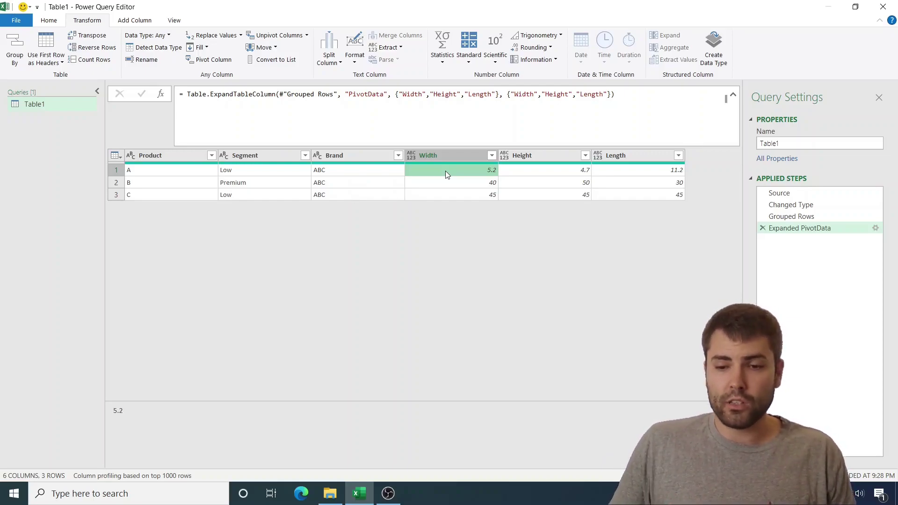
pyautogui.click(795, 216)
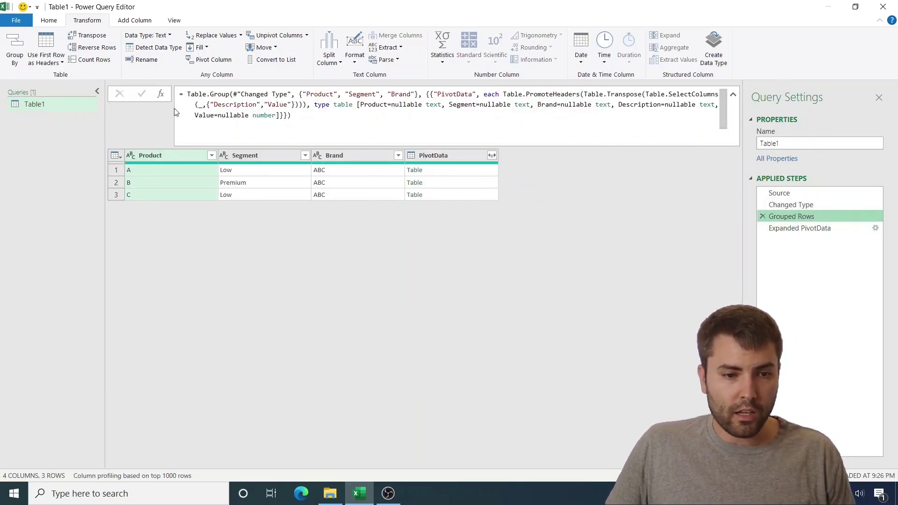
pyautogui.doubleClick(201, 105)
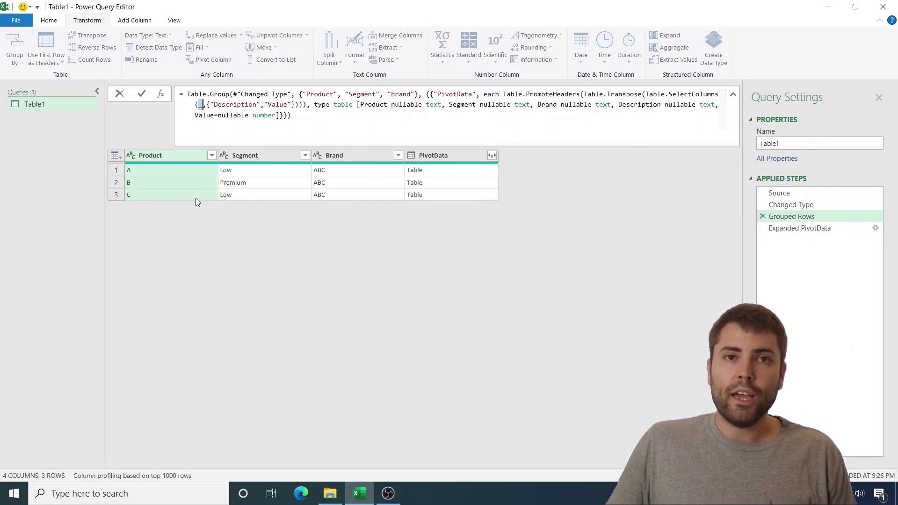